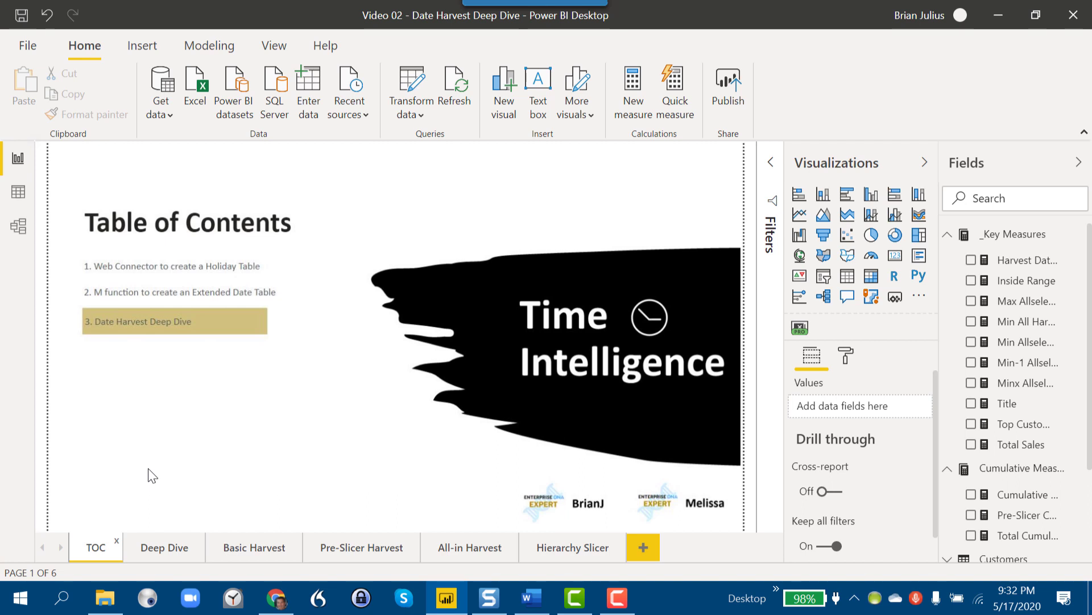
Step: Switch to the Deep Dive report page listing the date slicer harvest topics
left_click(160, 549)
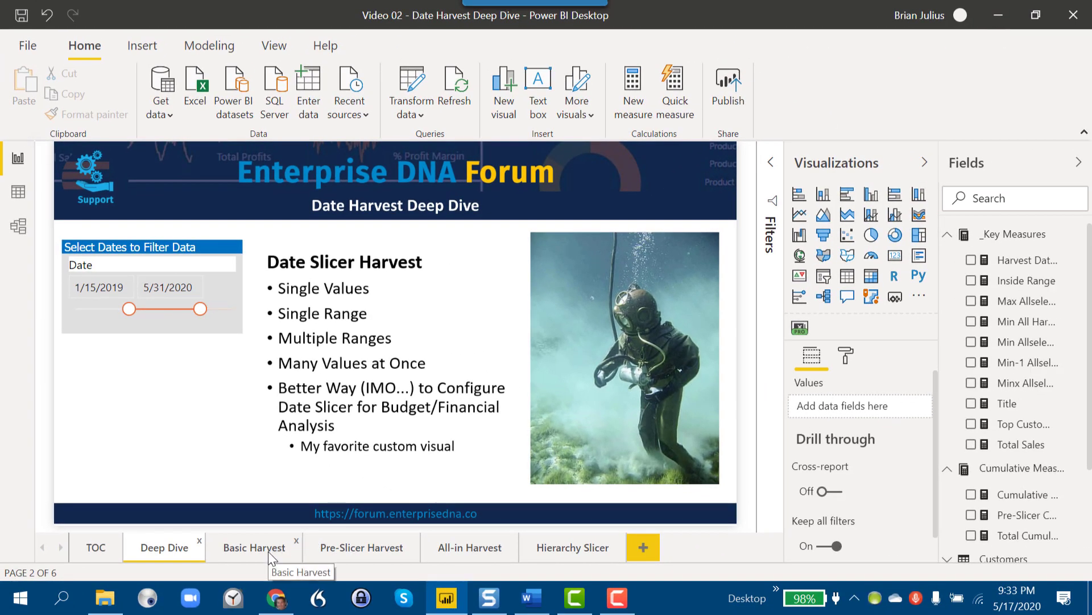
Step: Fill the empty card beside the slicer with the Harvest Date Selected measure
left_click(272, 552)
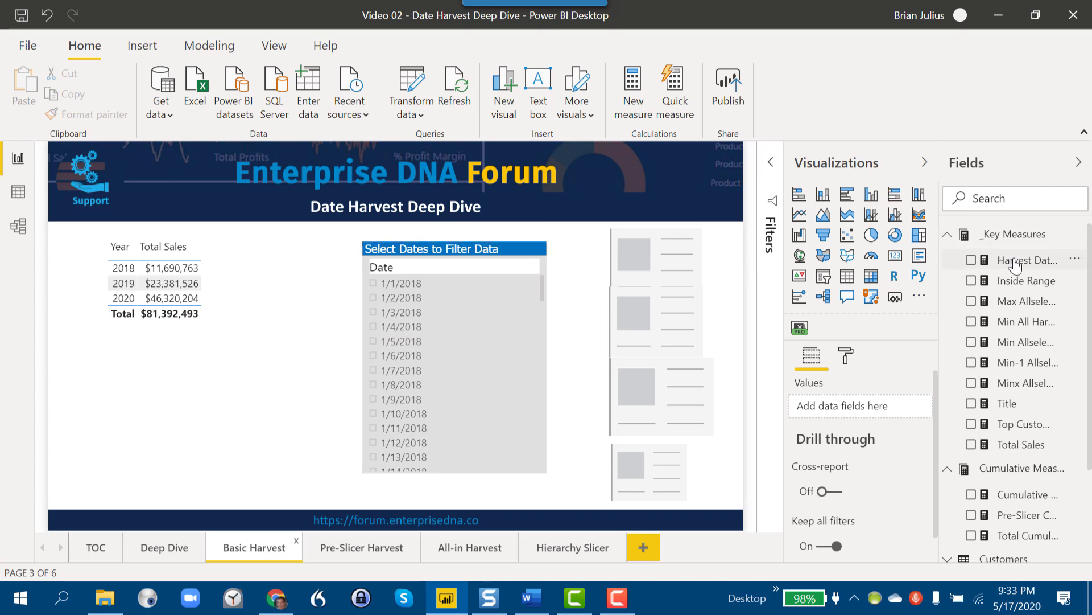
mouse_move(1026, 259)
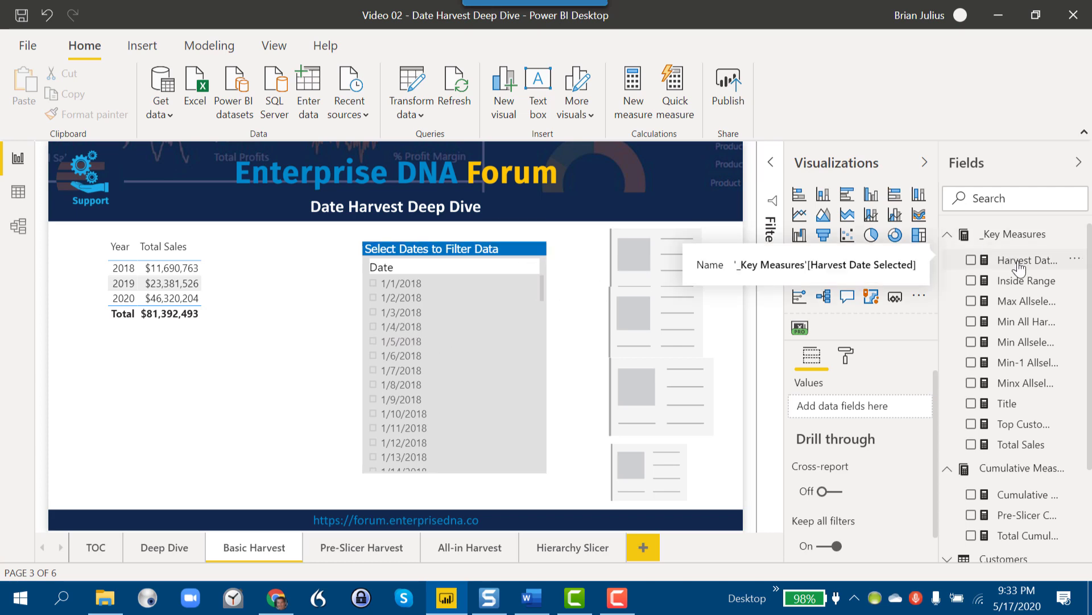
left_click(1018, 260)
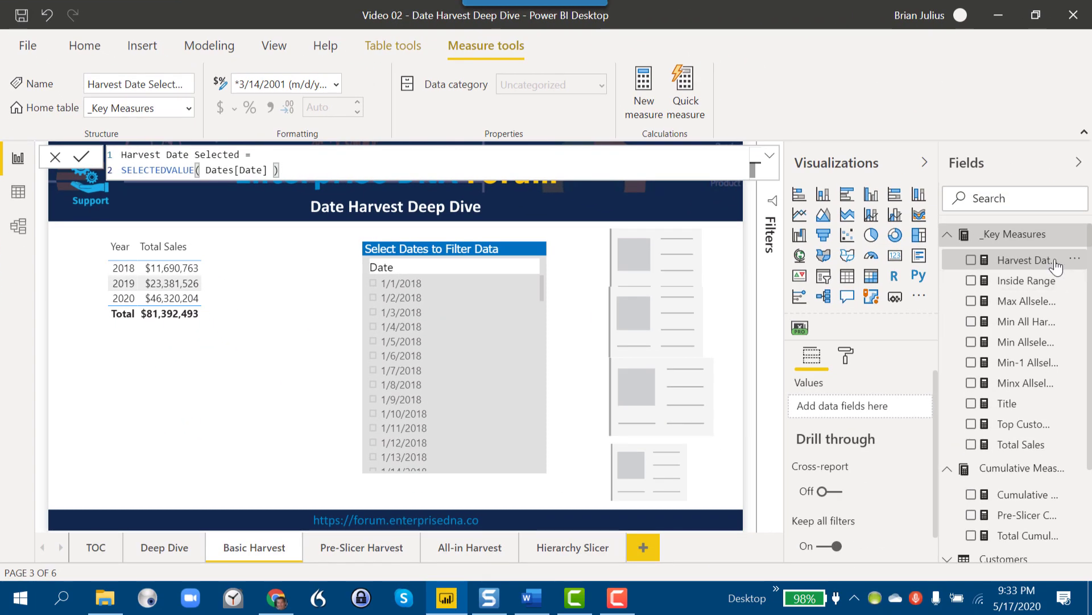
left_click(712, 270)
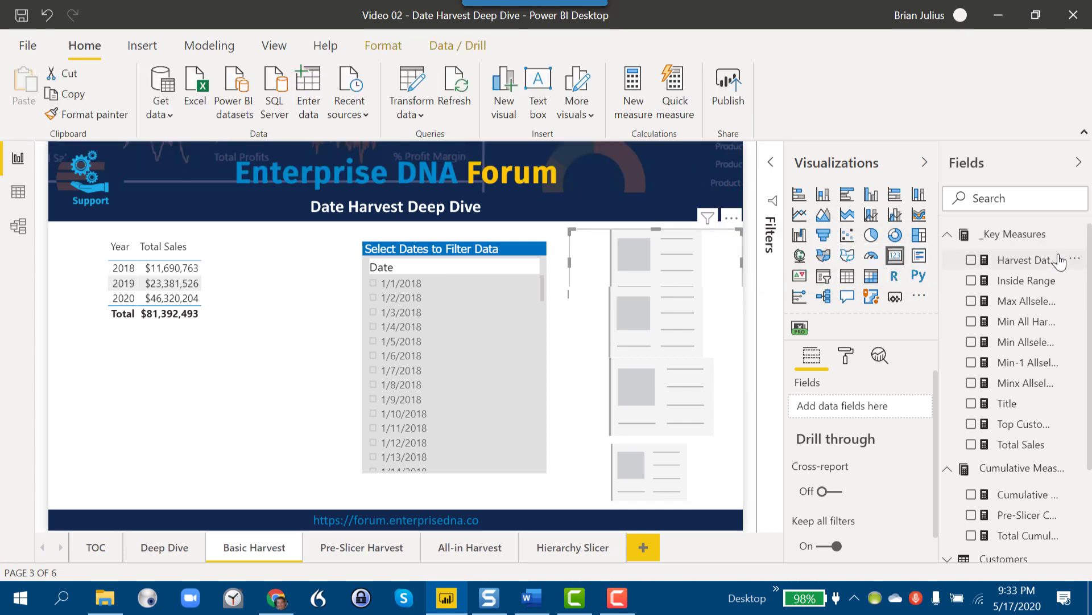
mouse_move(1059, 261)
left_mouse_down()
mouse_move(873, 391)
mouse_move(878, 403)
left_mouse_up()
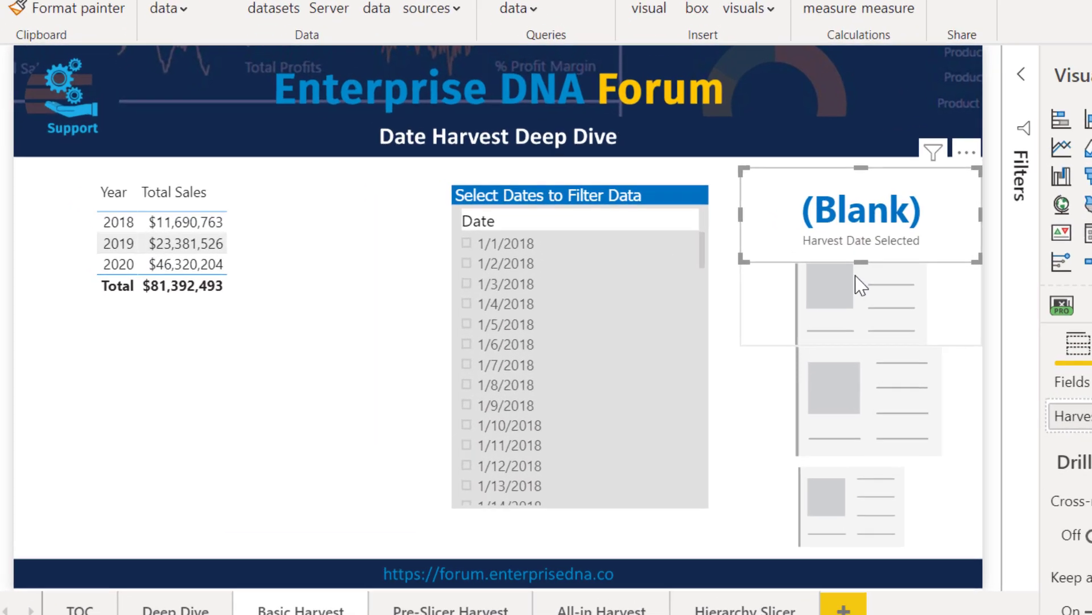
Step: Filter the slicer to 1/4/2018, then 1/8/2018, then 1/13/2018, watching the card follow
left_click(410, 328)
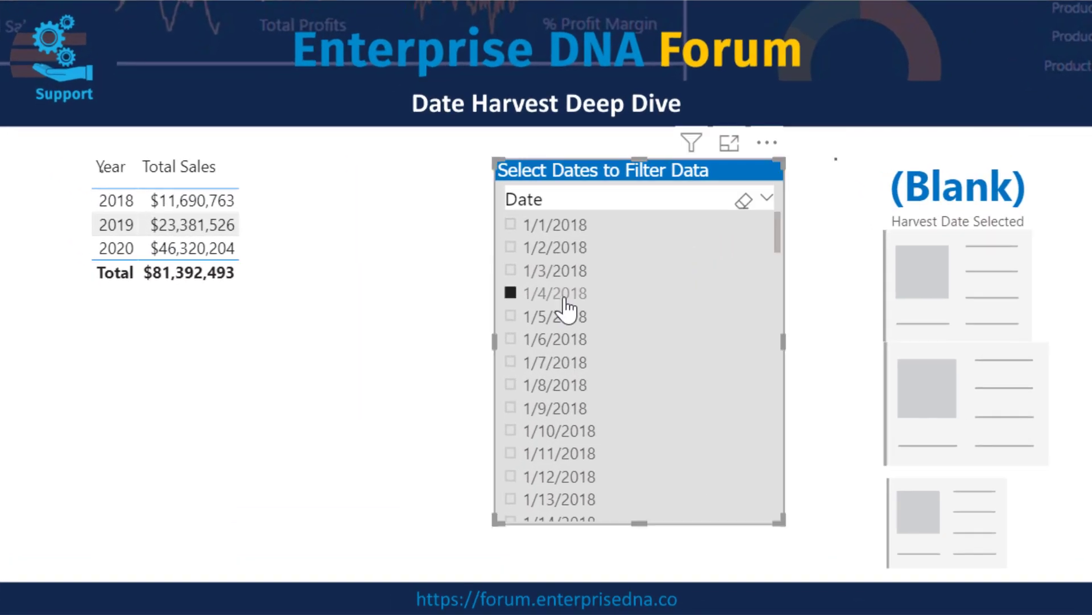
left_click(554, 387)
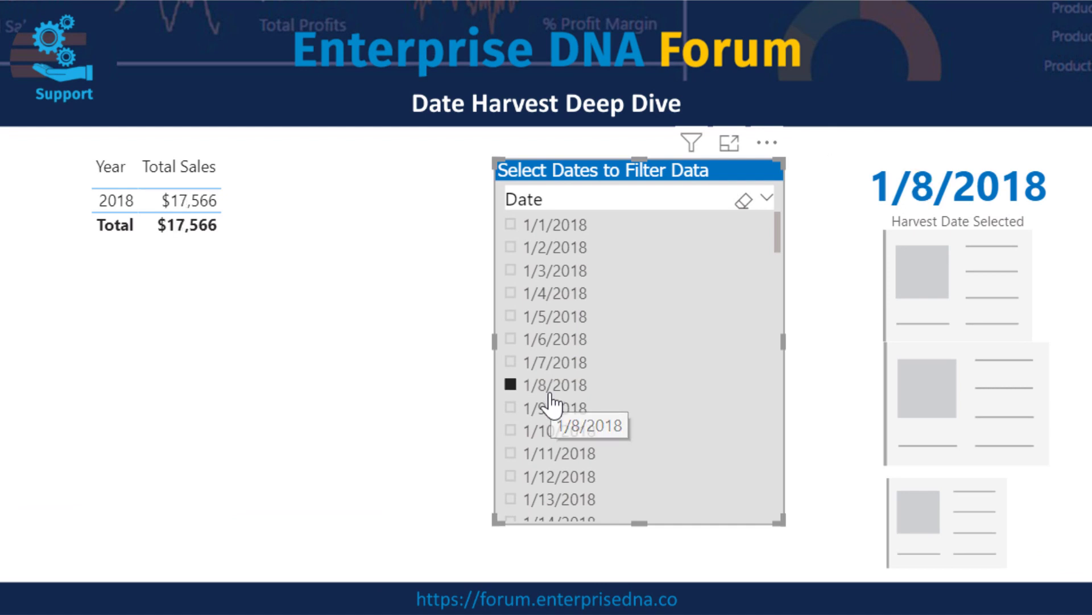
left_click(547, 500)
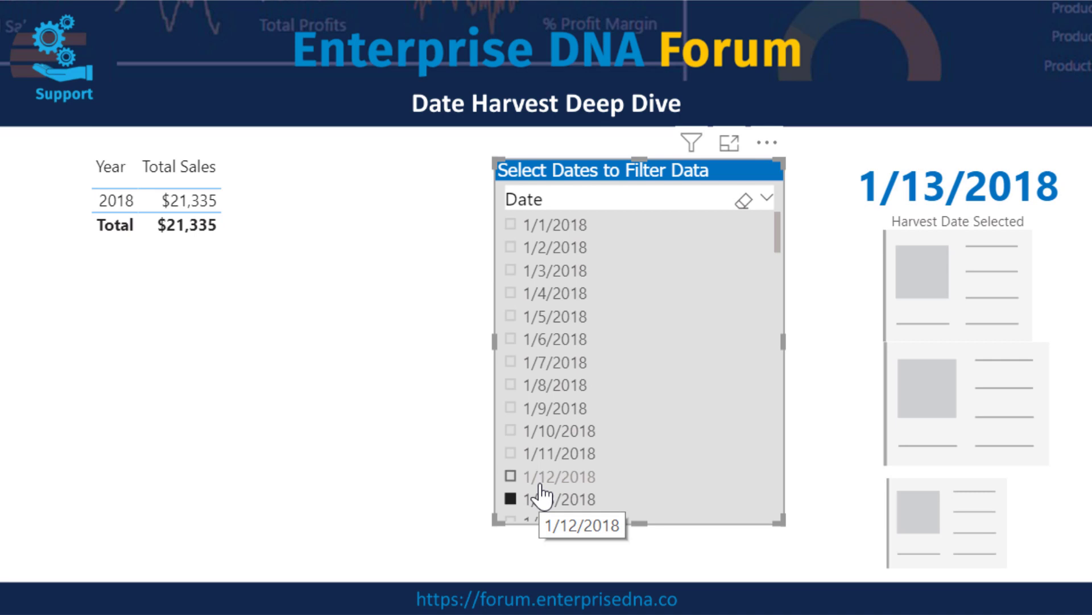
Step: Switch the date slicer to Between style and view the Min Allselected Harvest DAX
left_click(769, 202)
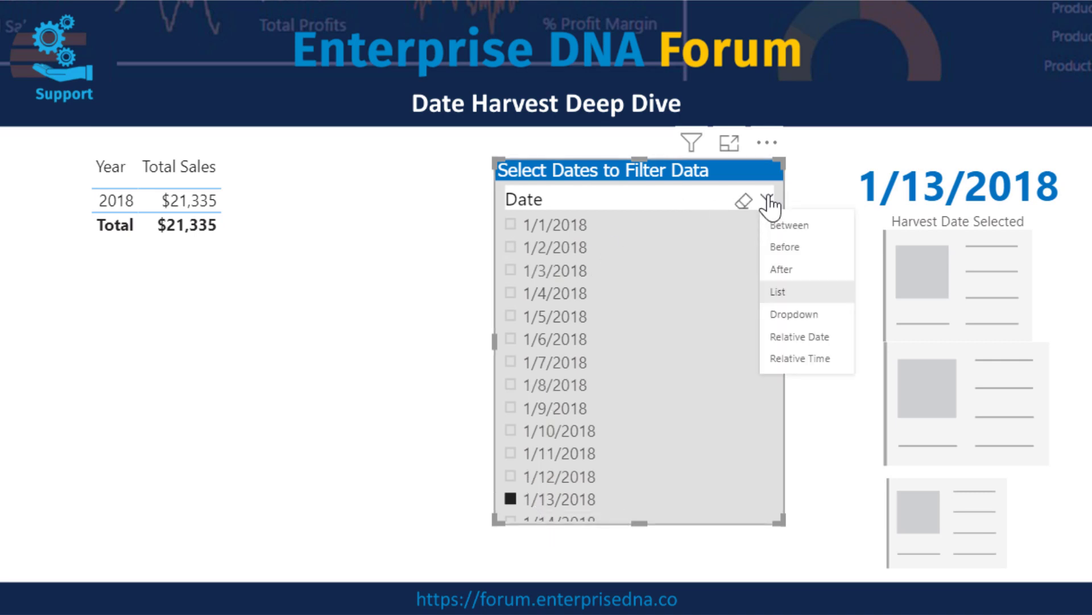
left_click(784, 229)
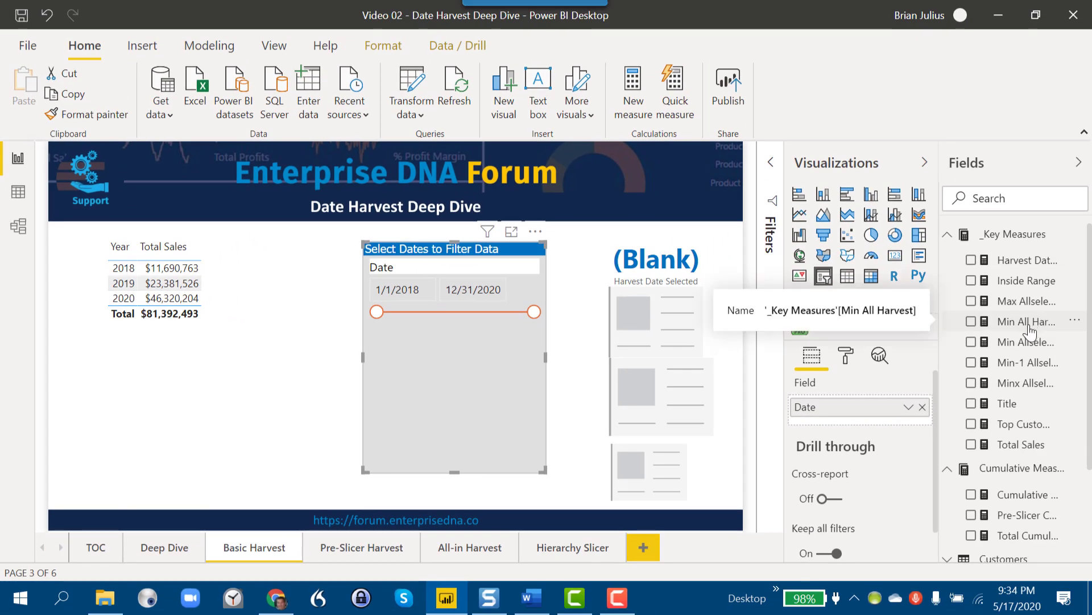
left_click(1017, 344)
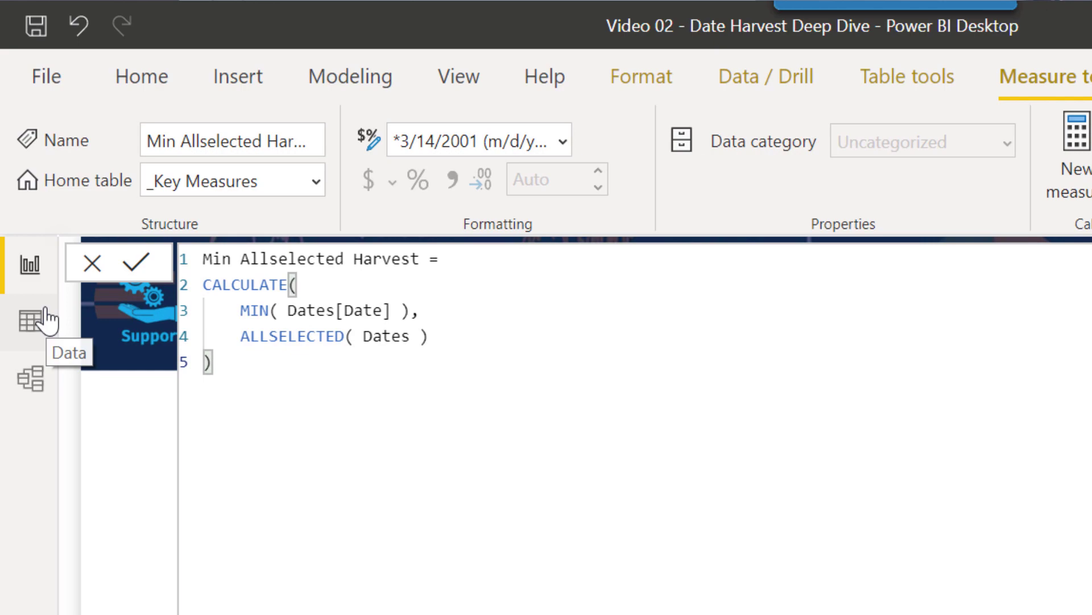
Step: Fill the (Blank) card with the Min Allselected Harvest measure
left_click(30, 320)
left_click(19, 158)
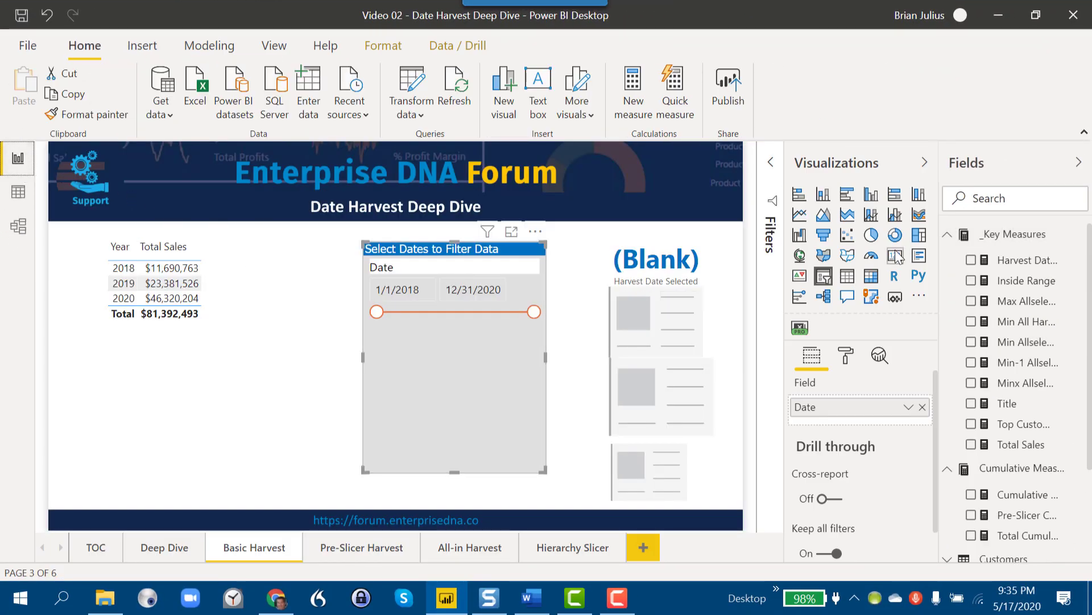
left_click(716, 262)
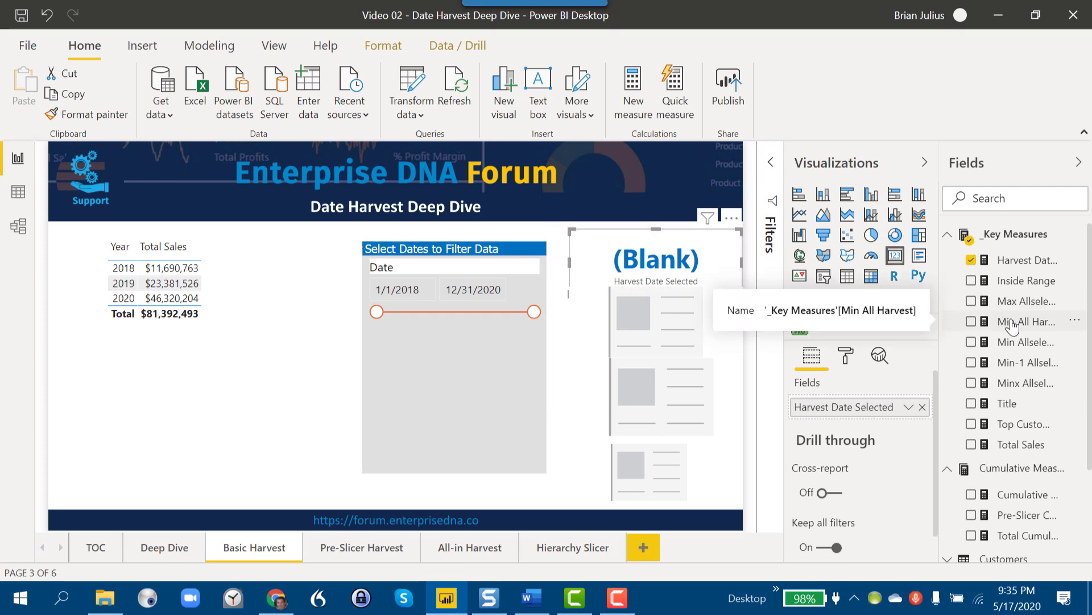
left_click(1012, 324)
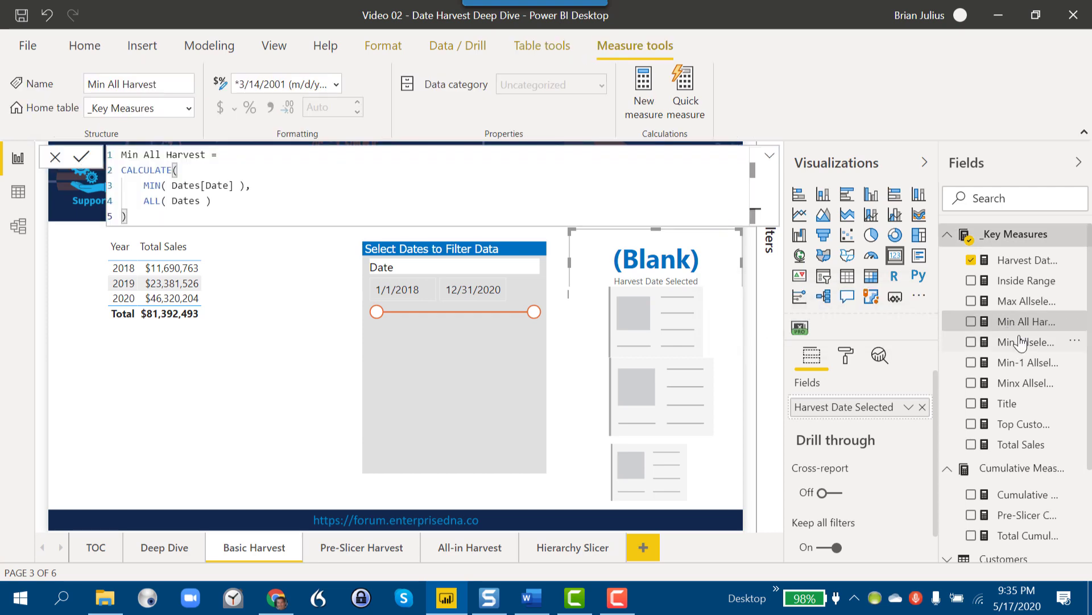
left_click_drag(1022, 341, 870, 401)
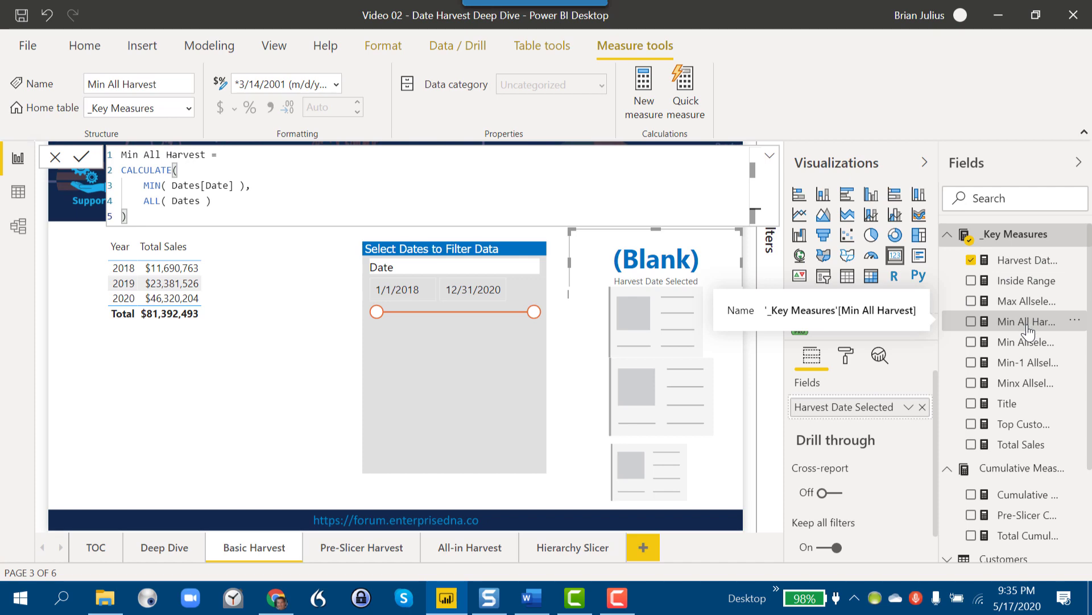
left_click_drag(1025, 350, 869, 408)
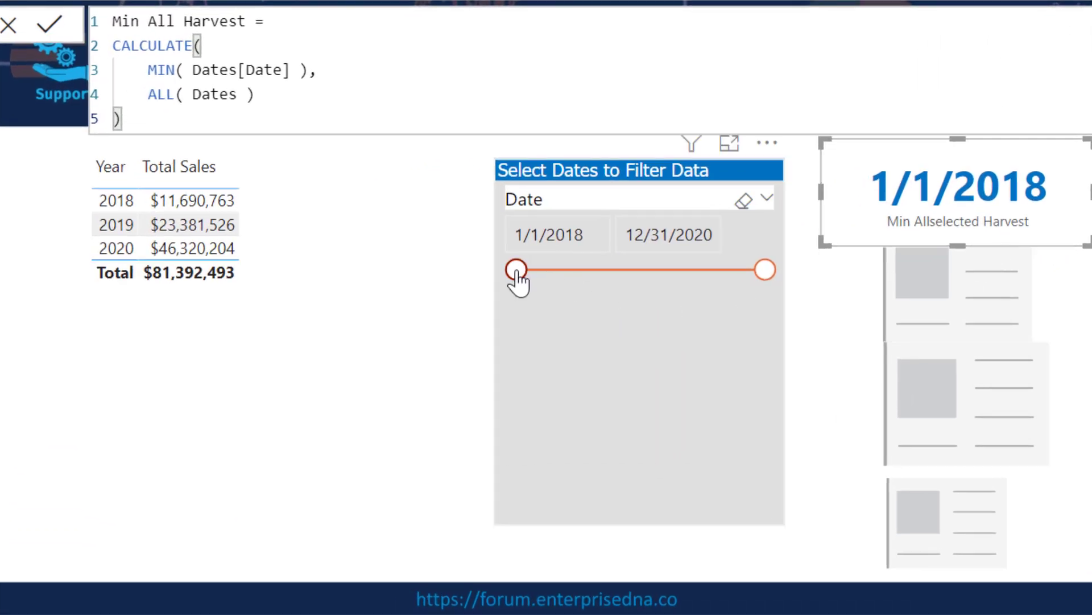
Step: Move the slicer start handle later so the range begins 12/11/2018
mouse_move(517, 274)
left_mouse_down()
mouse_move(574, 290)
mouse_move(595, 284)
left_mouse_up()
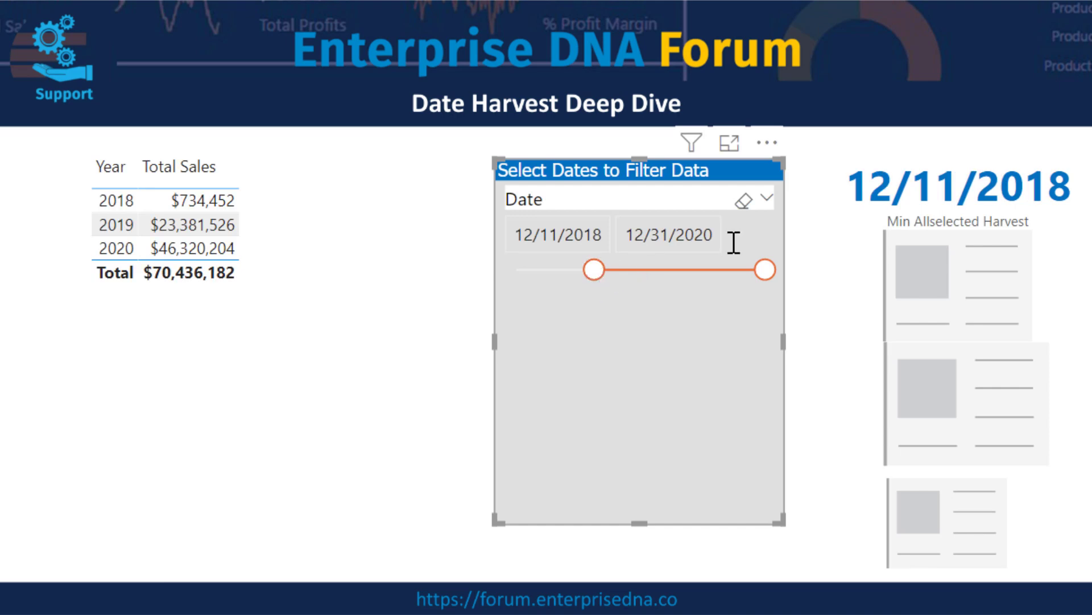
mouse_move(1027, 301)
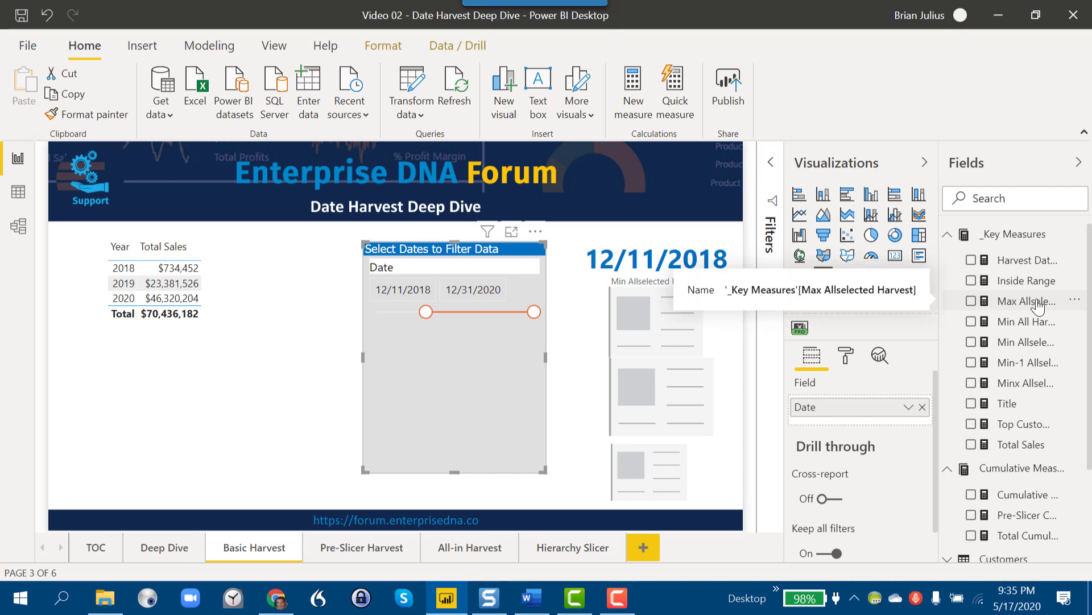
Step: Show Max Allselected Harvest in the second card and pull the slicer end back to 2/26/2020
left_click_drag(1053, 310, 700, 312)
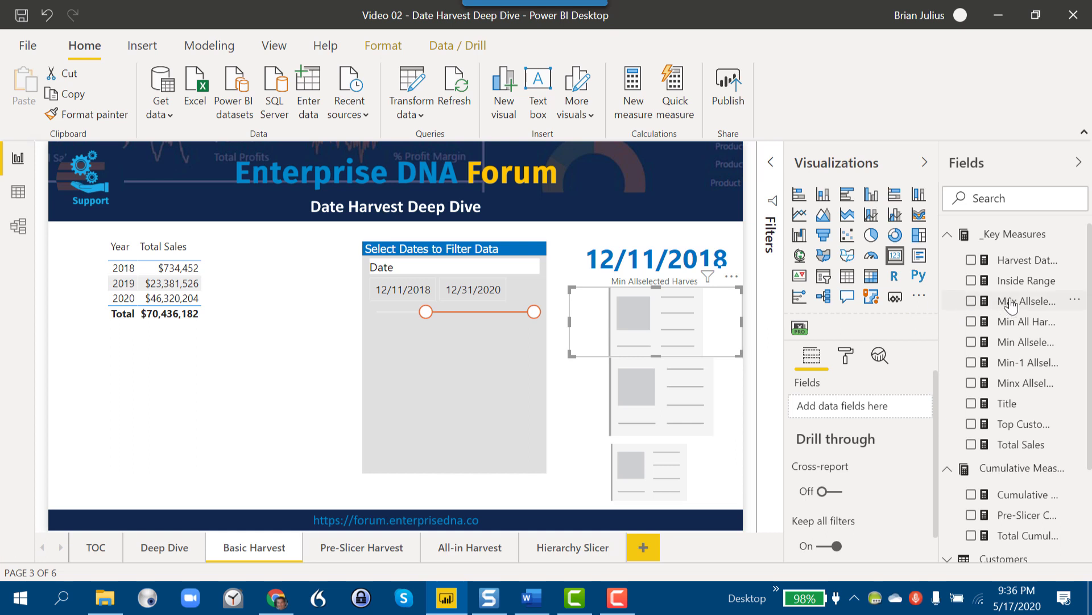
mouse_move(1009, 307)
left_mouse_down()
mouse_move(891, 413)
mouse_move(871, 407)
left_mouse_up()
mouse_move(534, 312)
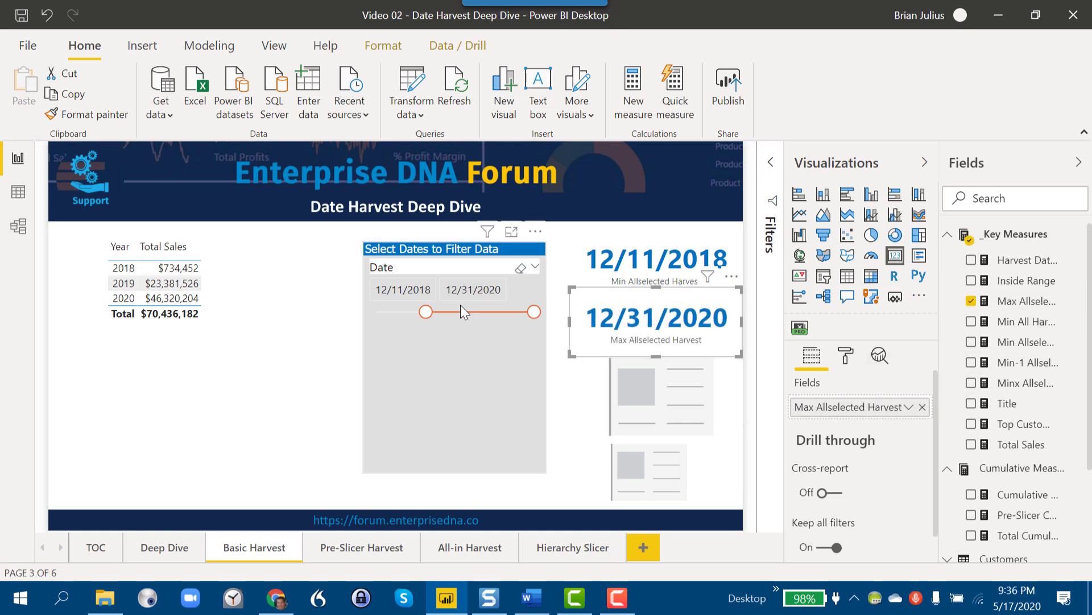
left_click_drag(533, 313, 492, 311)
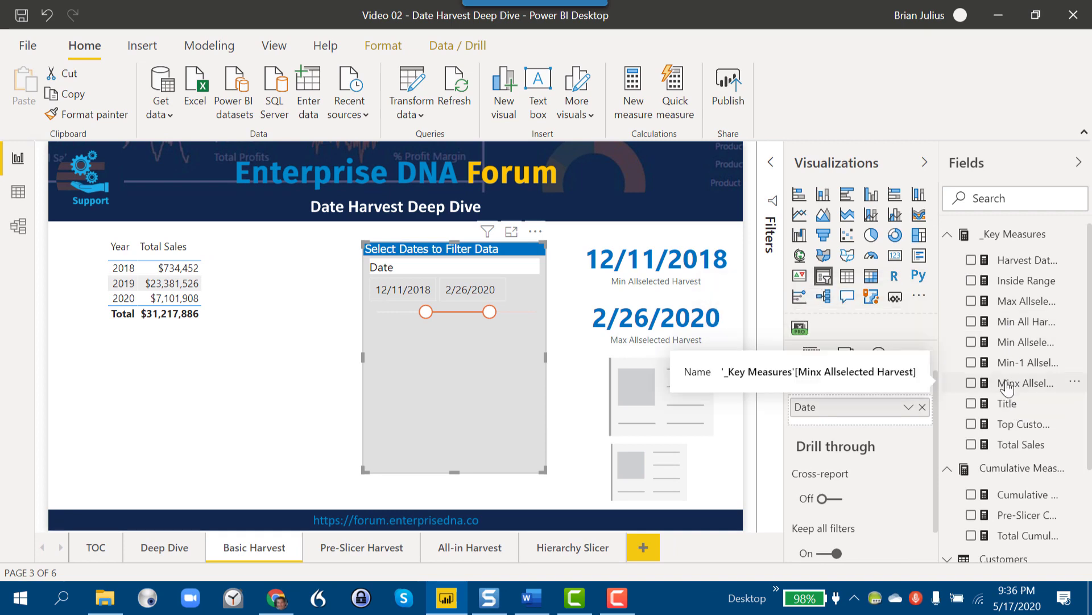
Step: Show Minx Allselected Harvest in the third card, reading 12/11/2018
left_click(682, 382)
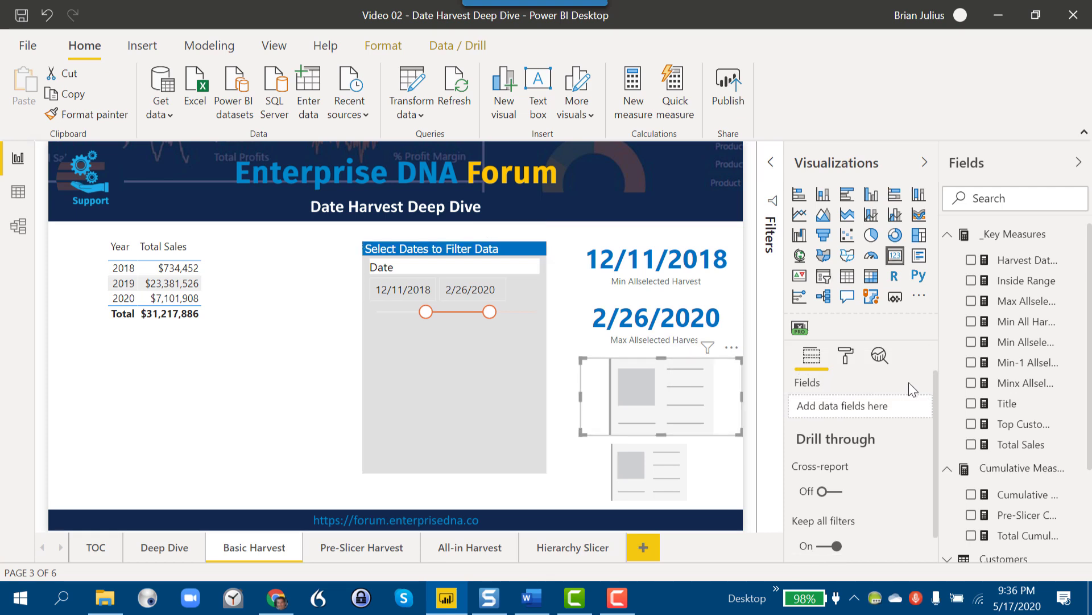
left_click(1017, 383)
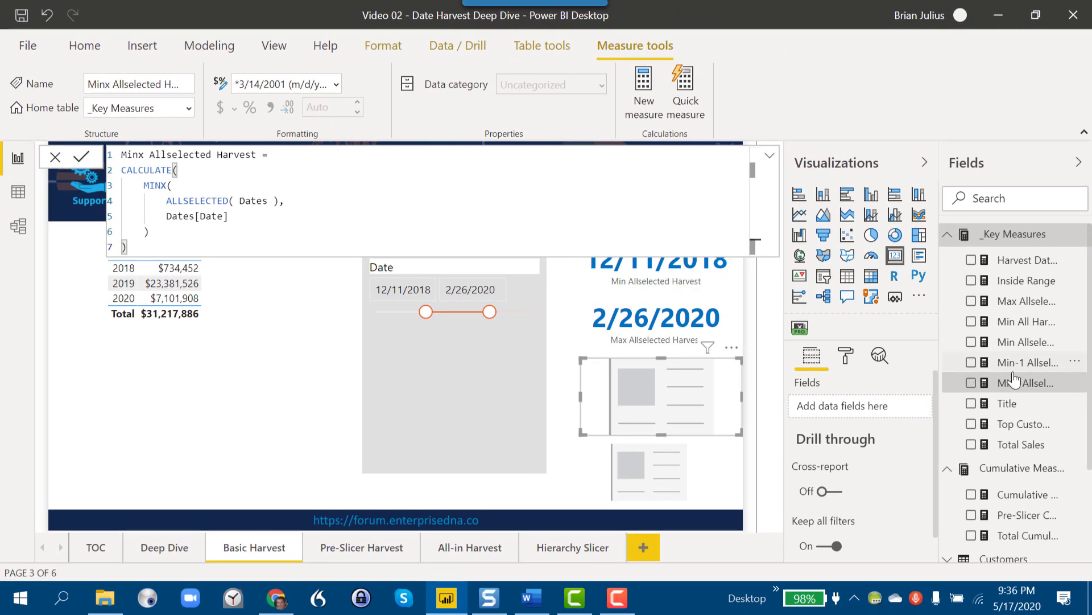
left_click_drag(1014, 387, 832, 406)
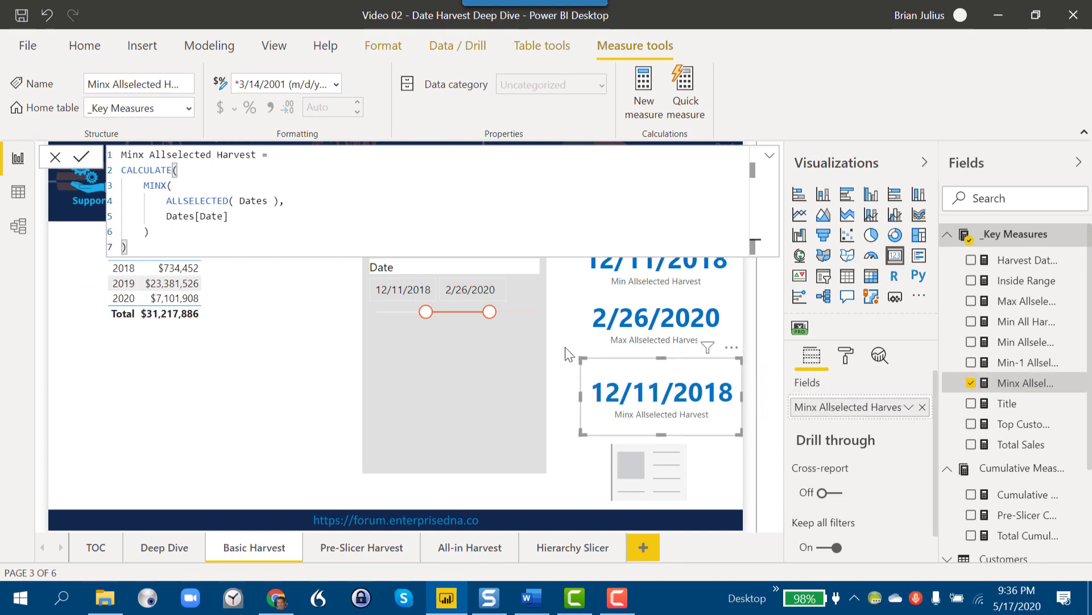
left_click(18, 193)
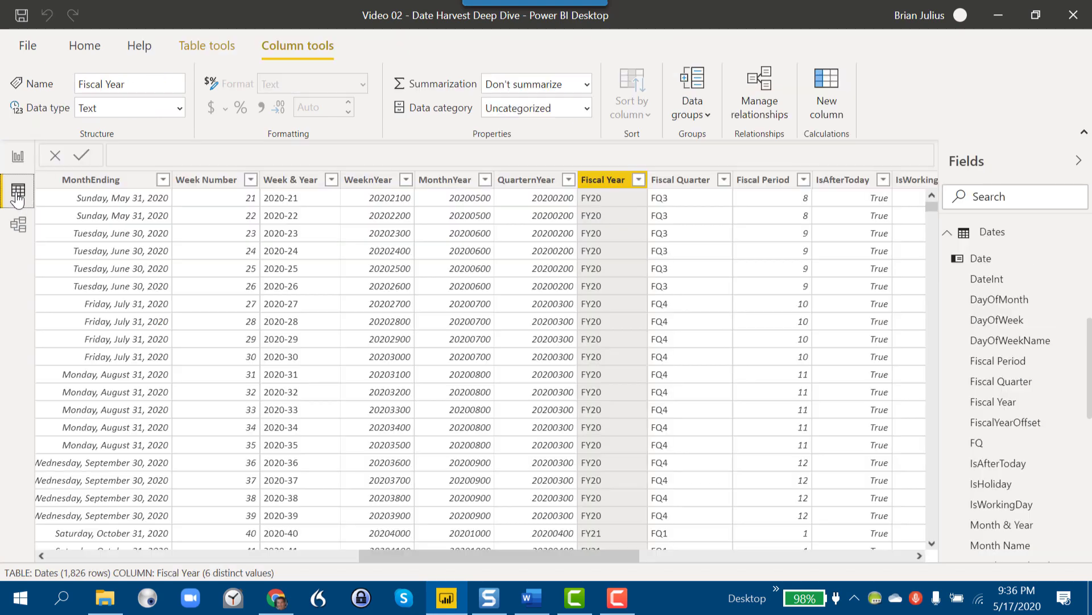
left_click(12, 171)
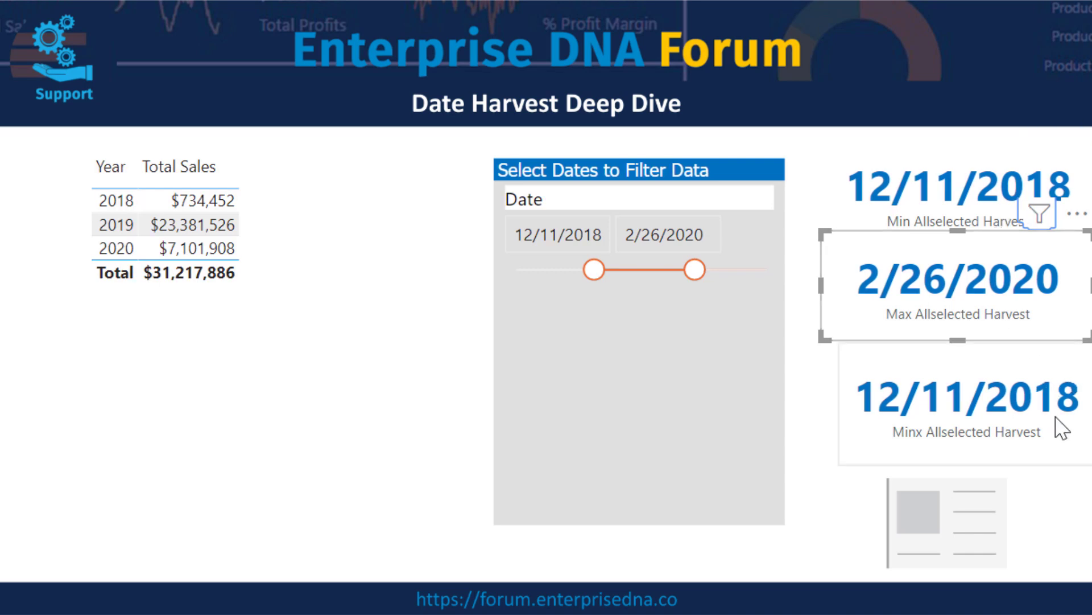
Step: Uncheck Minx Allselected Harvest so the third card is empty again
left_click(1060, 419)
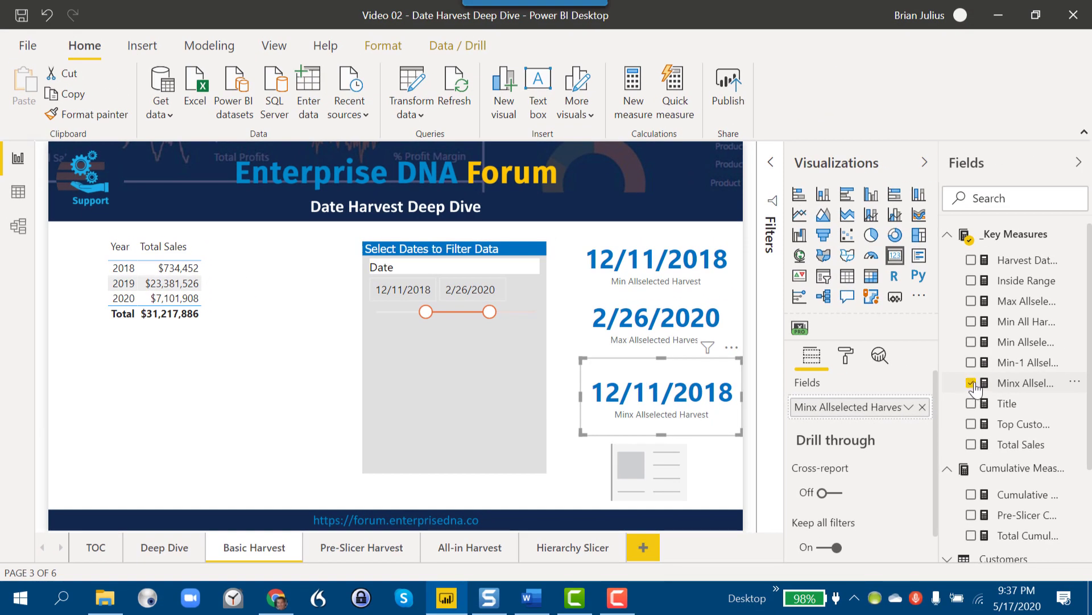
left_click(971, 383)
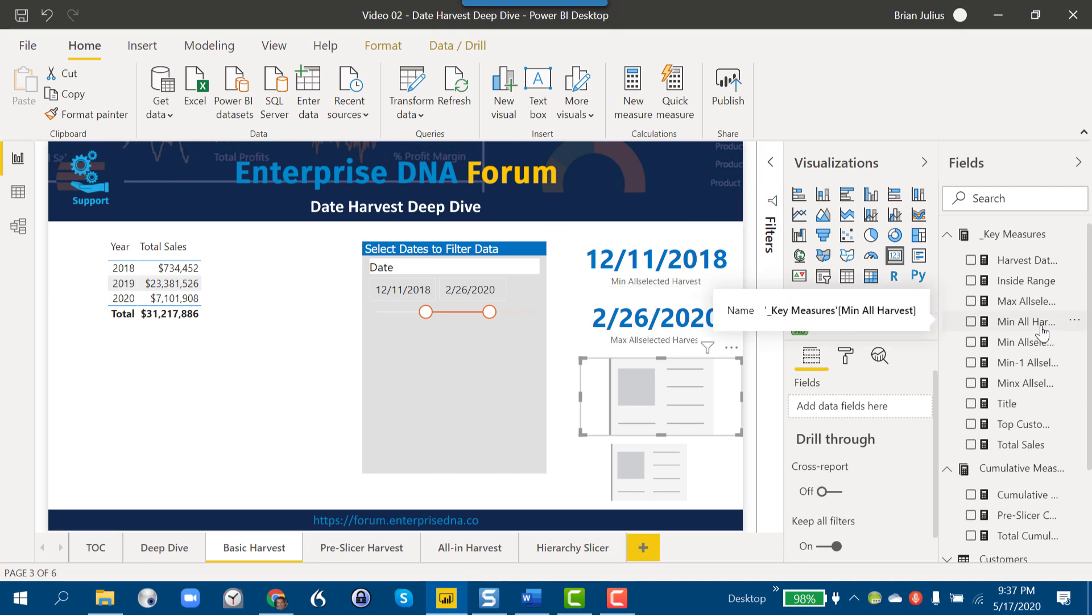
Step: Show Min All Harvest (1/1/2018) in the empty card, ignoring the slicer range
left_click(1025, 322)
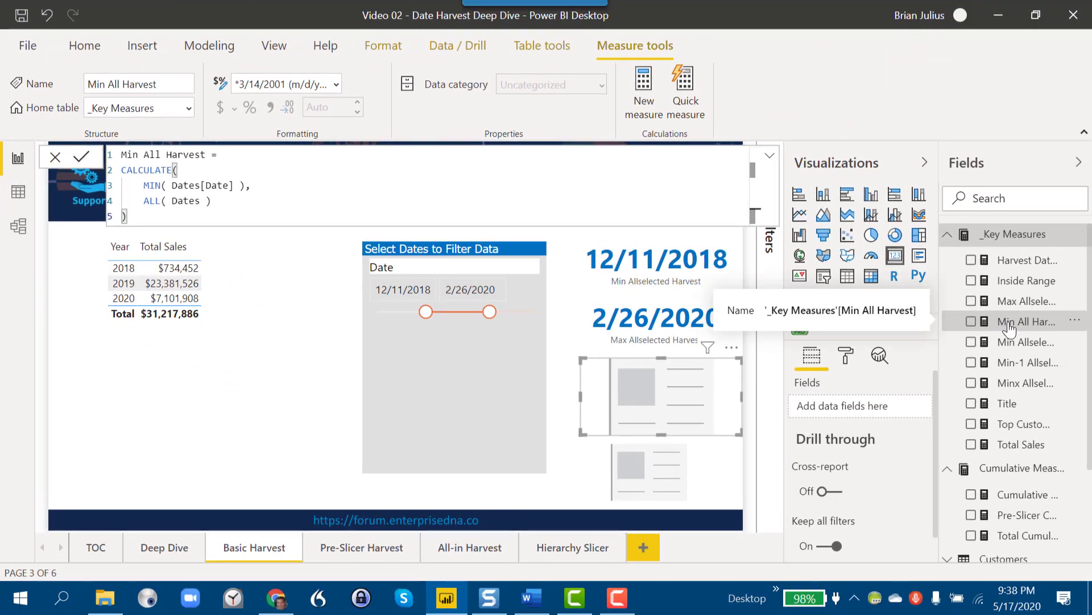
mouse_move(1010, 329)
left_mouse_down()
mouse_move(976, 336)
mouse_move(873, 405)
left_mouse_up()
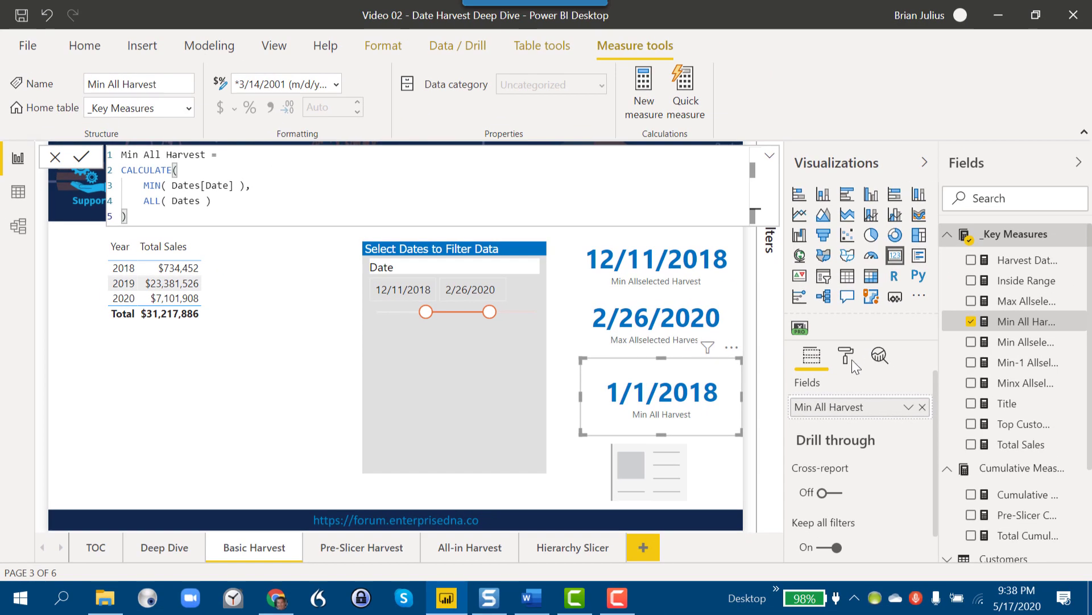
left_click(664, 462)
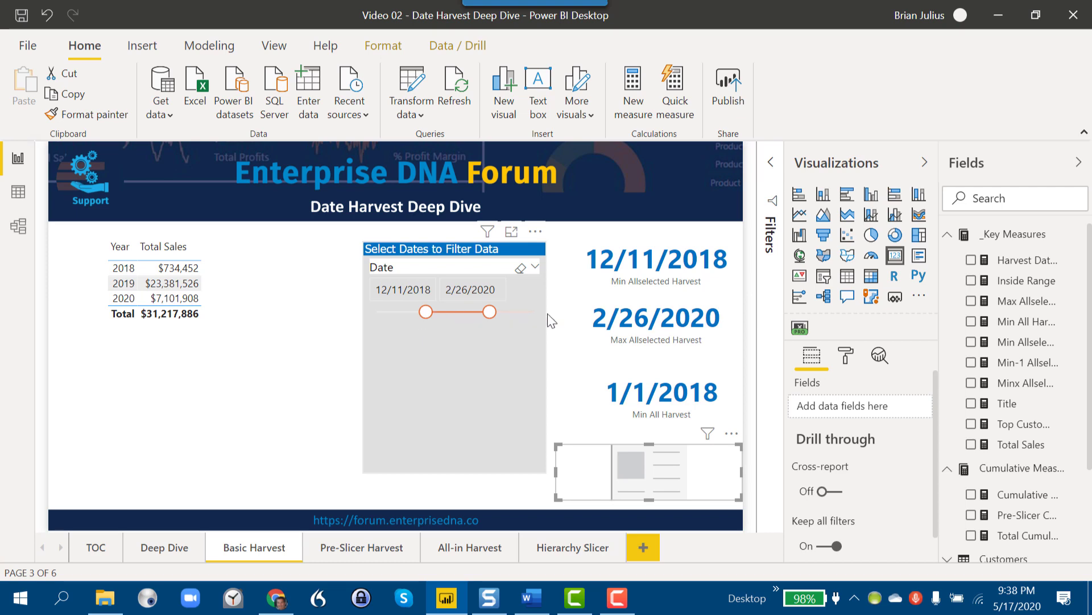
Step: Show Min-1 Allselected Harvest in the remaining blank visual as a card
left_click(1010, 365)
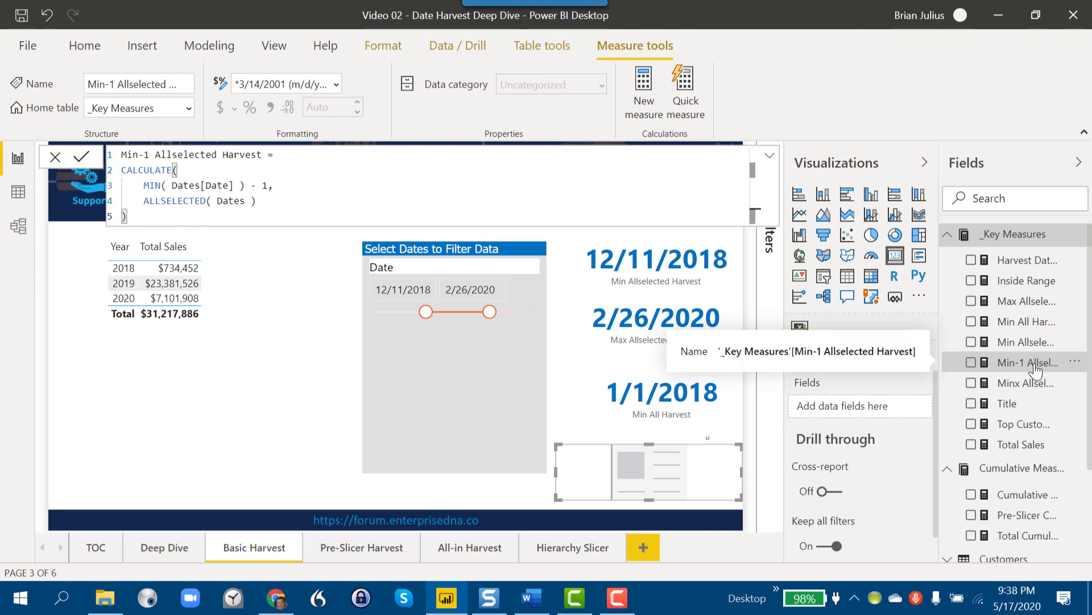
left_click_drag(1036, 370, 896, 386)
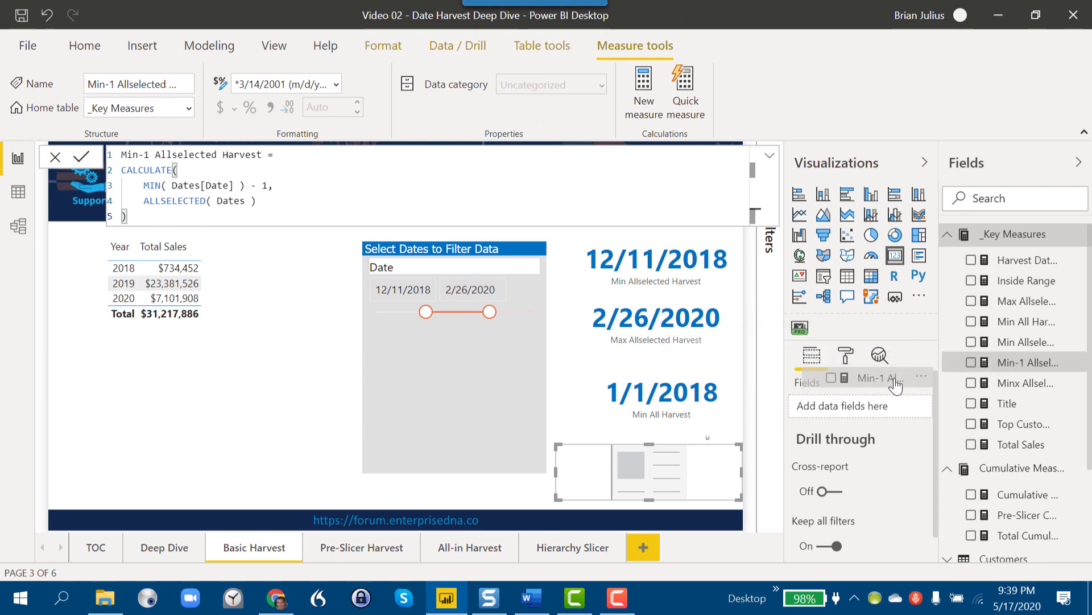
mouse_move(896, 386)
left_mouse_down()
mouse_move(879, 429)
mouse_move(877, 412)
left_mouse_up()
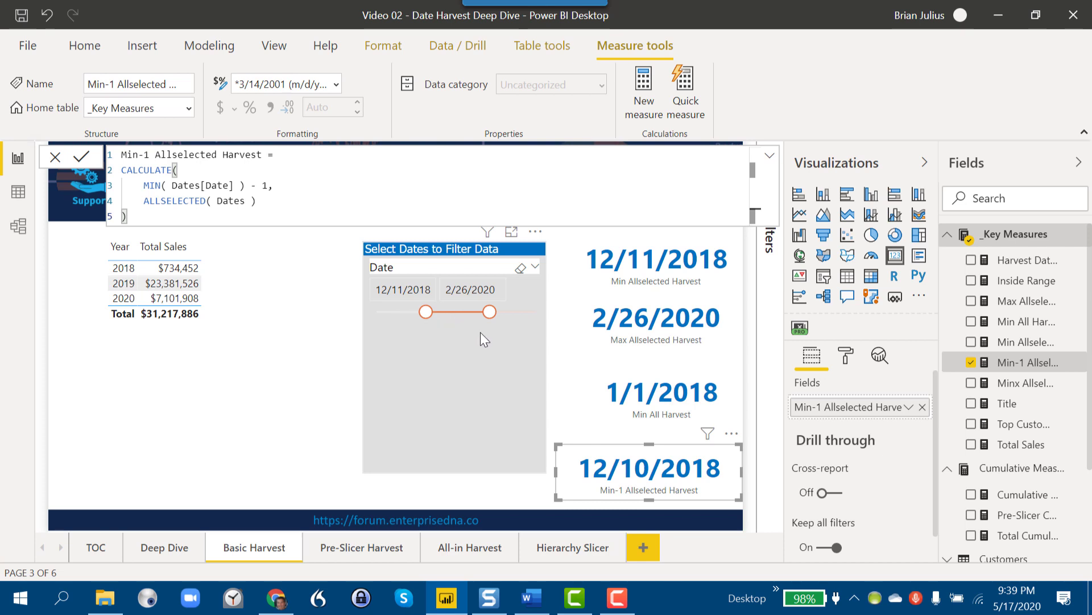
Step: Switch to the Pre-Slicer Harvest page and review the Cumulative Sales DAX
left_click(376, 547)
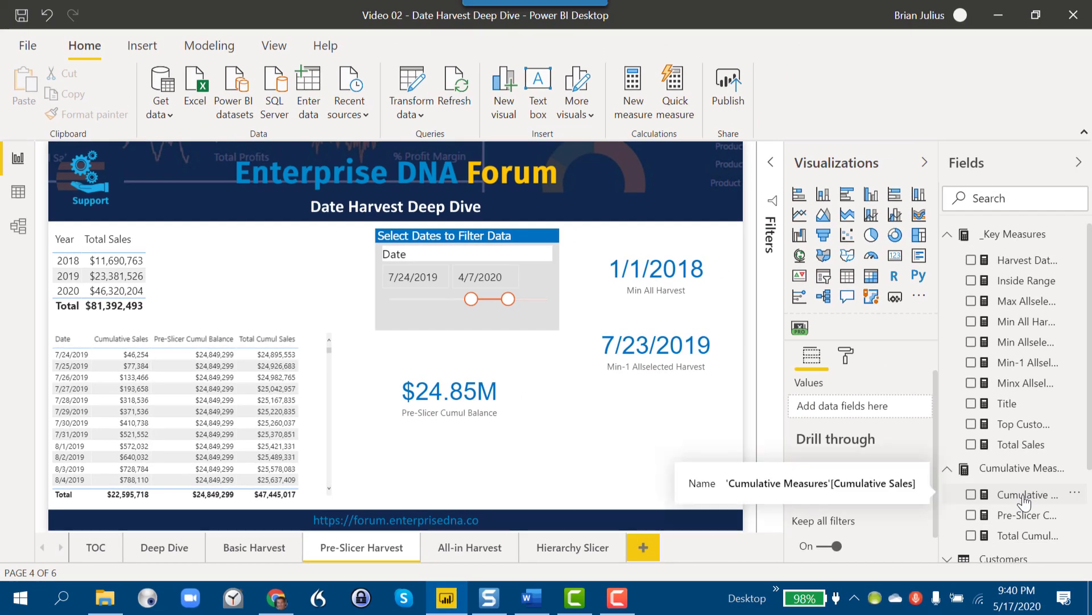
left_click(1025, 497)
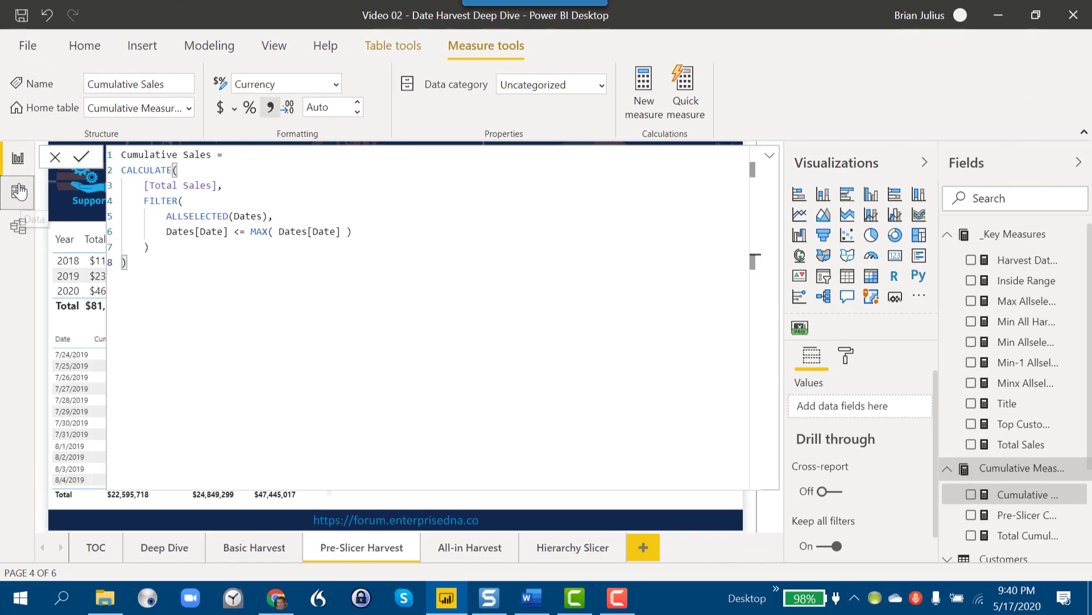
left_click(23, 254)
left_click(23, 214)
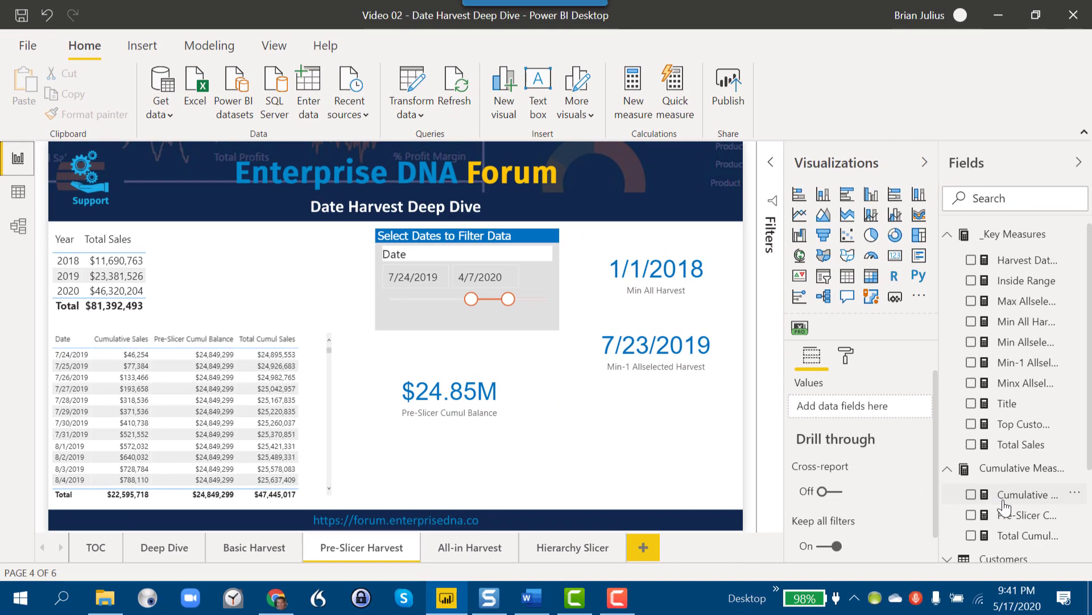
Step: Show the Pre-Slicer Cumul Balance DAX and inspect where its DATESBETWEEN call closes
left_click(1027, 517)
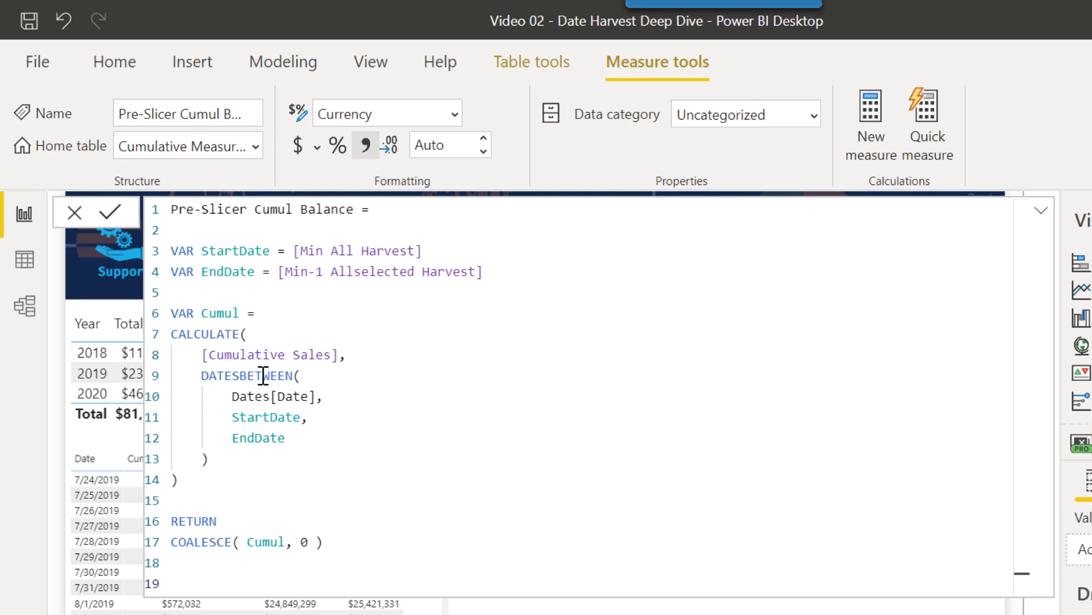
left_click(334, 368)
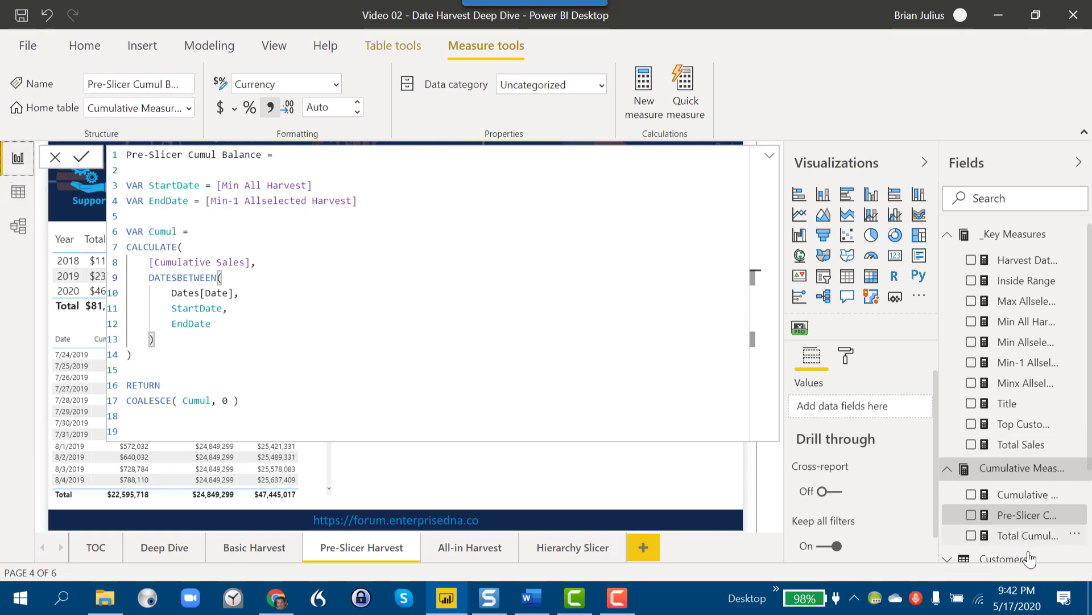
Step: View the Total Cumul Sales formula, then deselect the date slicer starting at 5/2/2019
left_click(1026, 535)
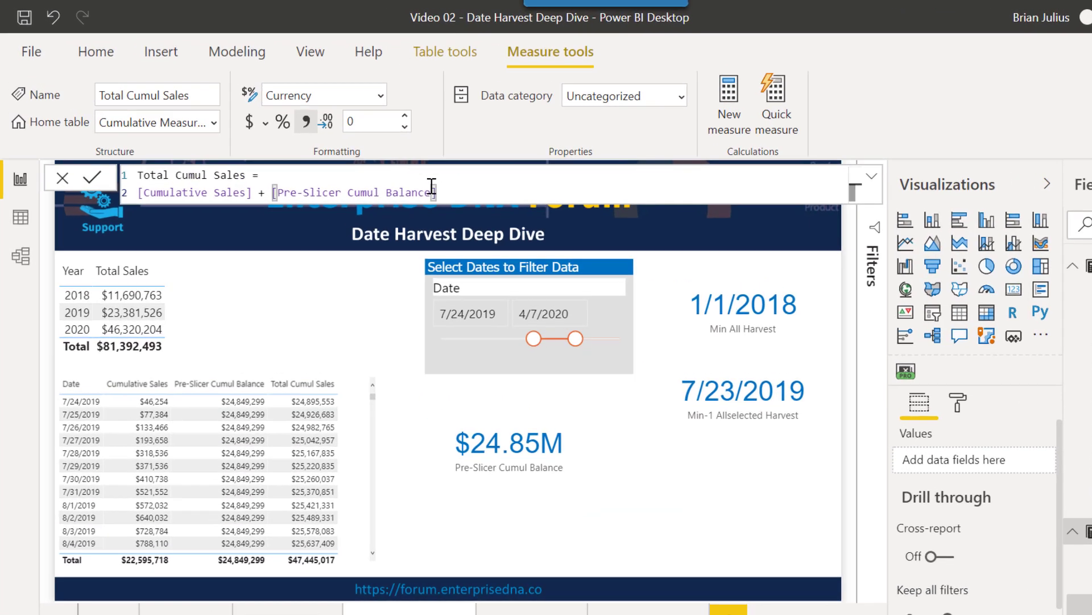
mouse_move(660, 217)
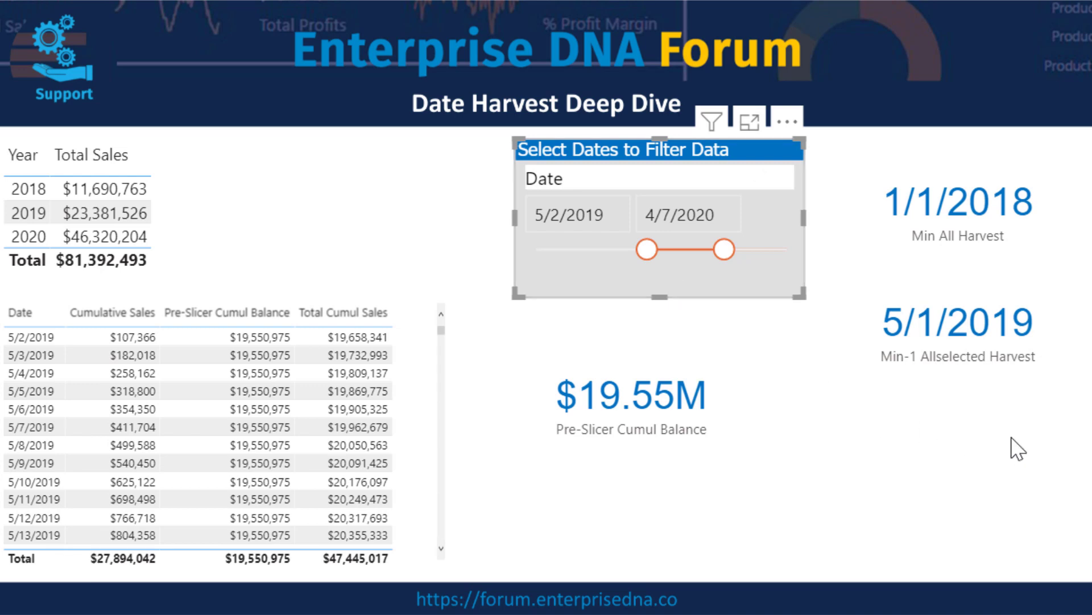
left_click(566, 499)
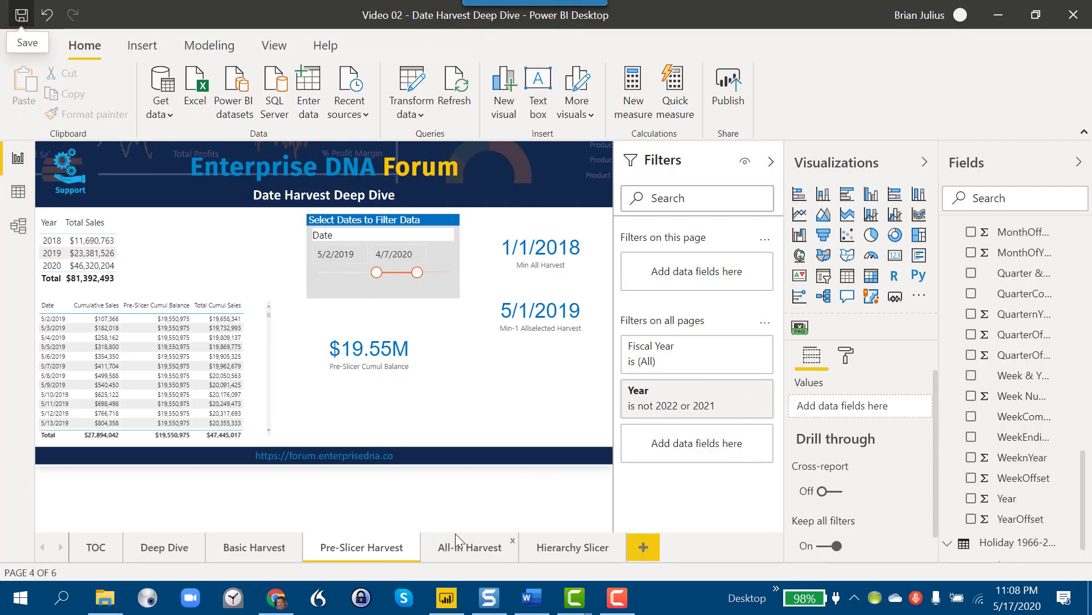
Step: Go to the All-in Harvest page, view the Top Customer formula, and return via Data view to Report view
left_click(465, 548)
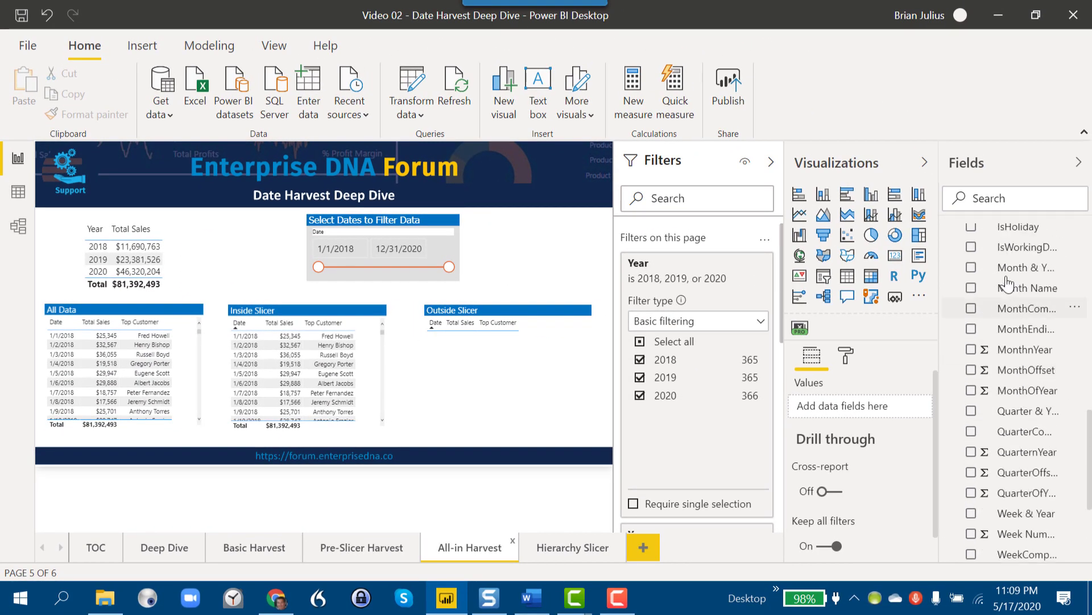
scroll(1010, 284, "up", 5)
scroll(1009, 256, "up", 3)
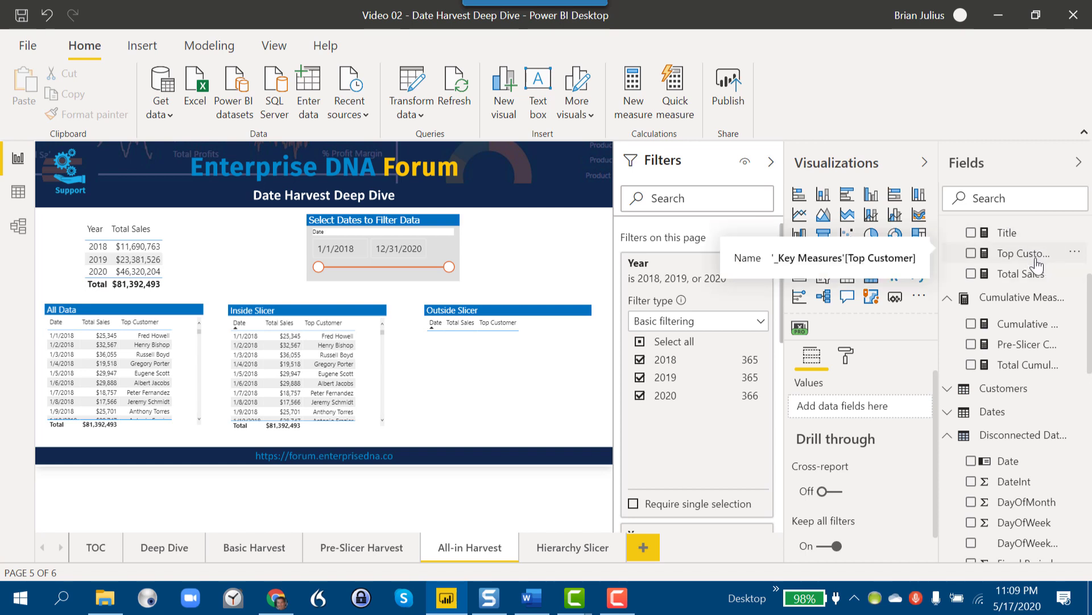
left_click(1036, 261)
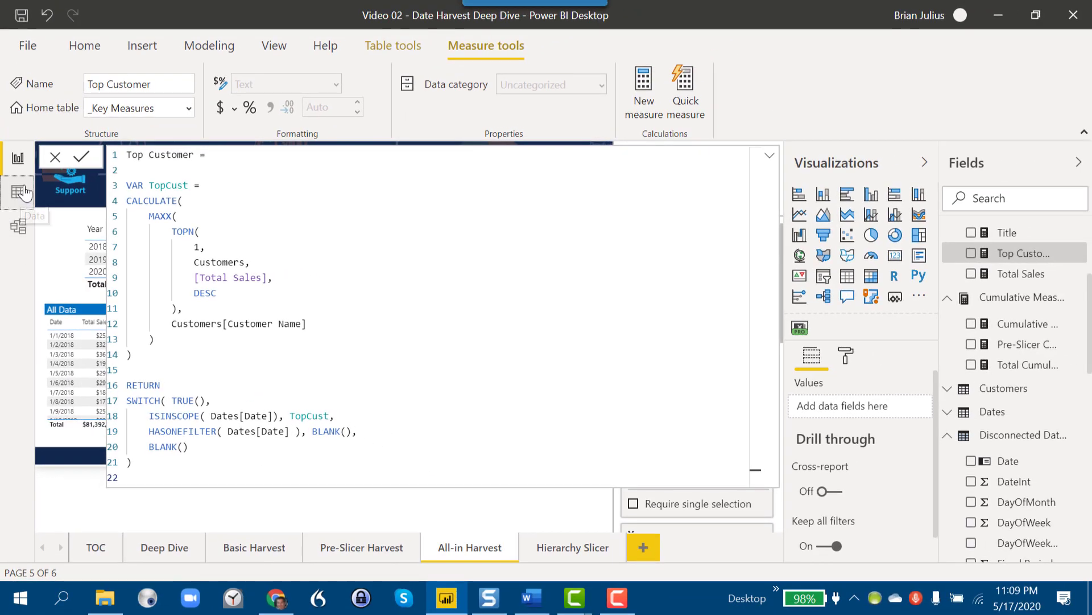
left_click(18, 192)
left_click(16, 170)
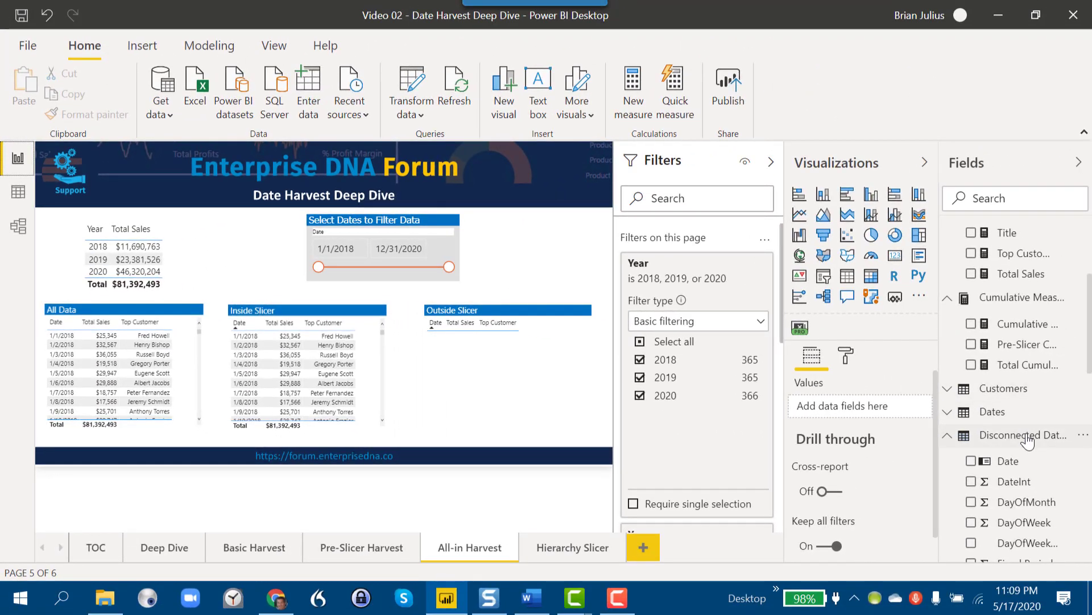
Step: Collapse the Disconnected Dates table so the _Key Measures measures come into view
left_click(1024, 435)
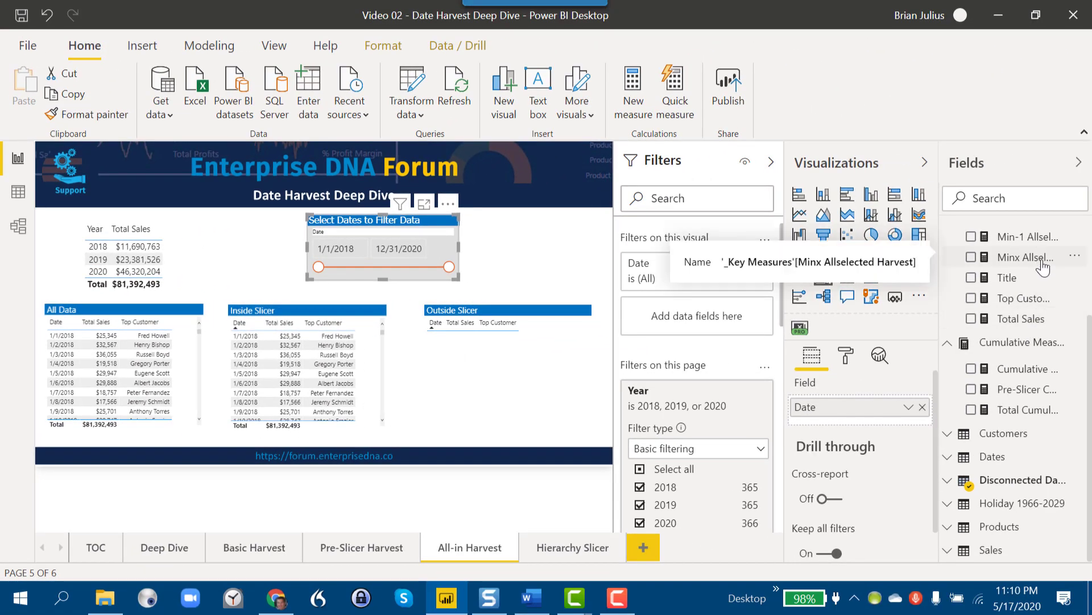
scroll(1032, 265, "up", 3)
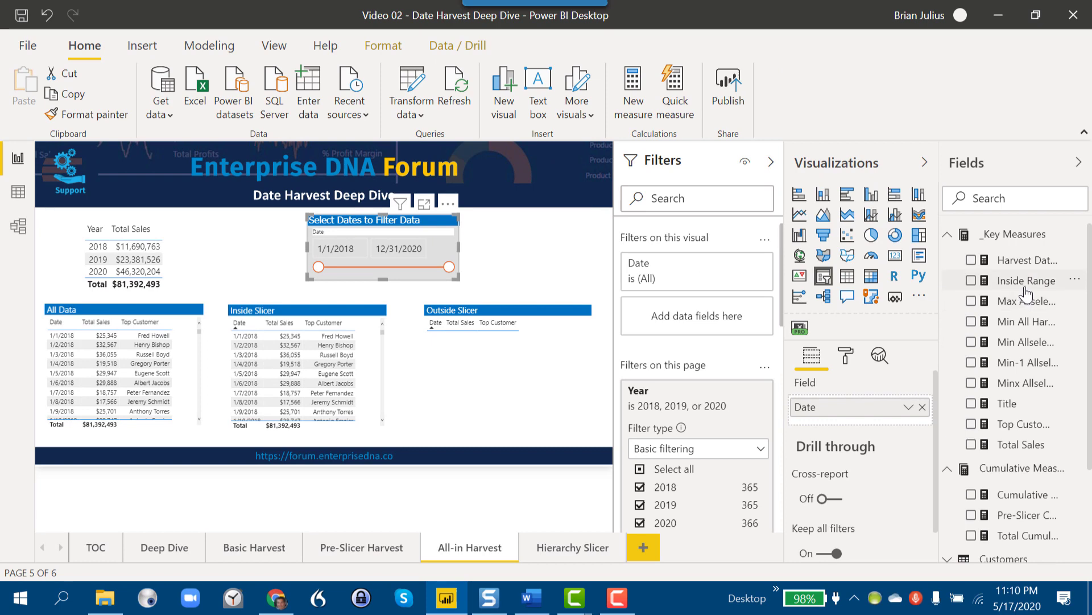
Step: Show the Inside Range measure's DAX returning 1 for dates among ALLSELECTED Disconnected Dates
left_click(1026, 281)
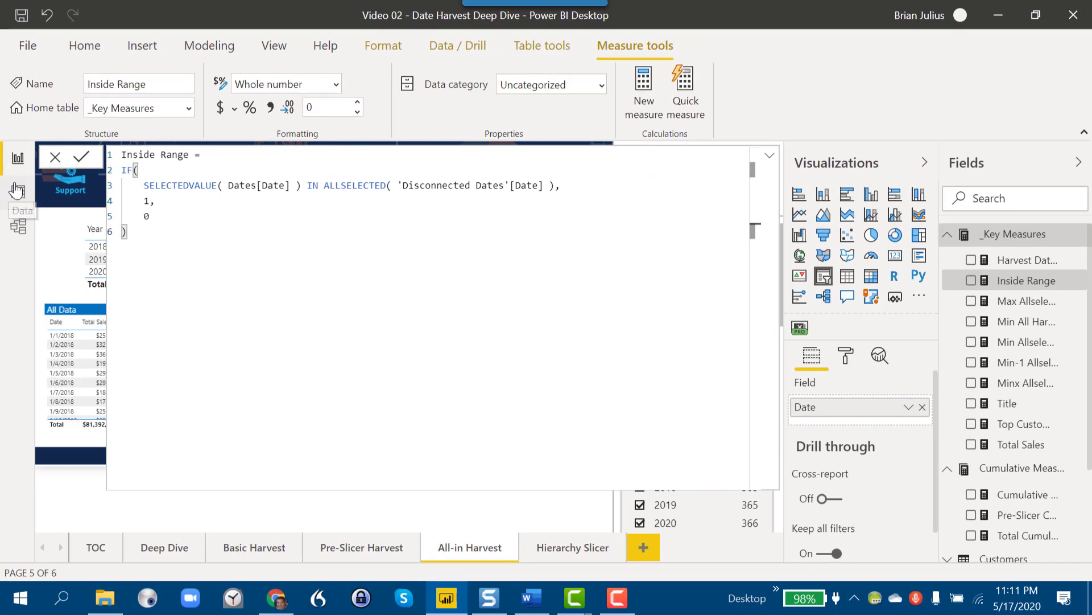
Step: Check the Dates table data, return to All-in Harvest and select the Inside then Outside Slicer tables
left_click(18, 189)
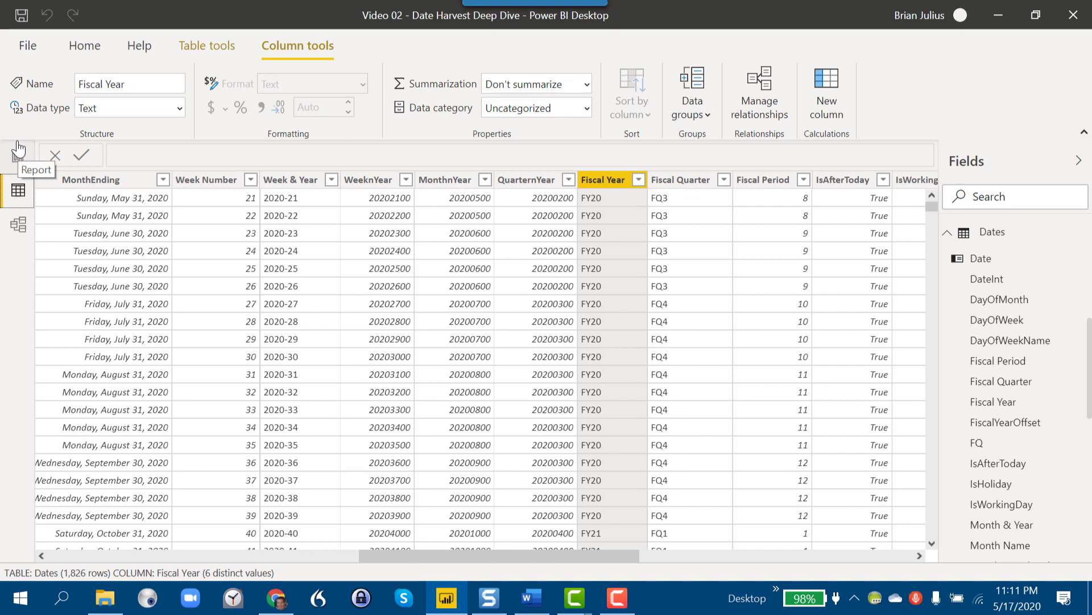
left_click(21, 170)
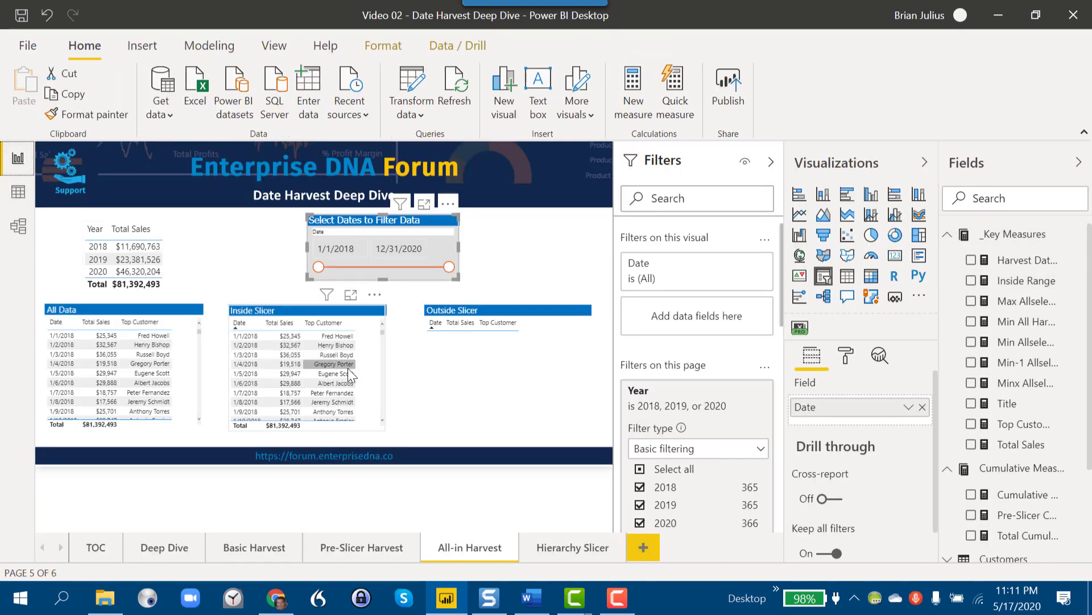
left_click(381, 379)
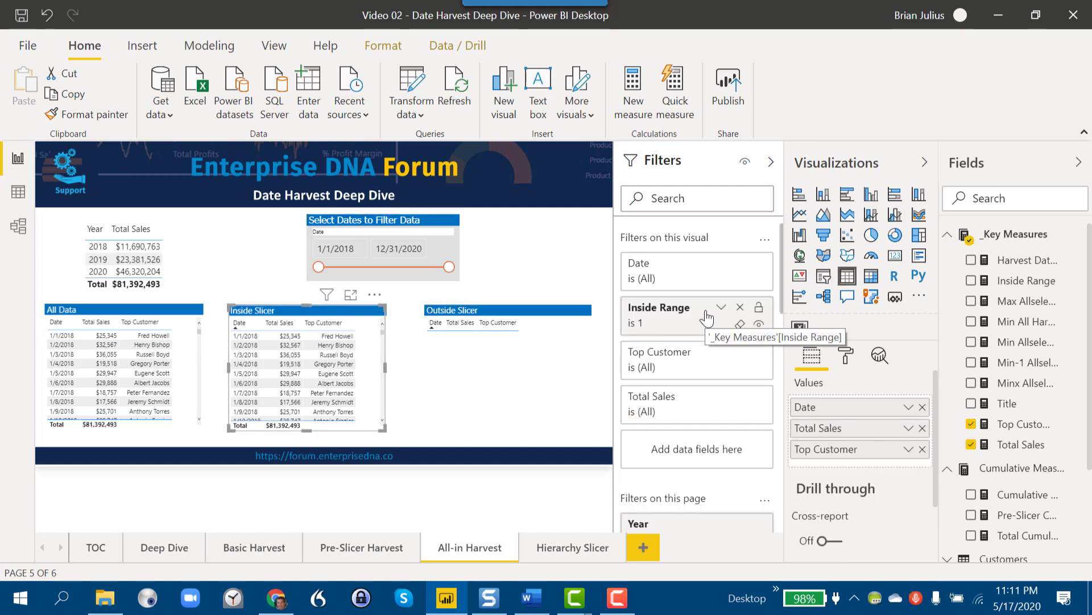
left_click(511, 359)
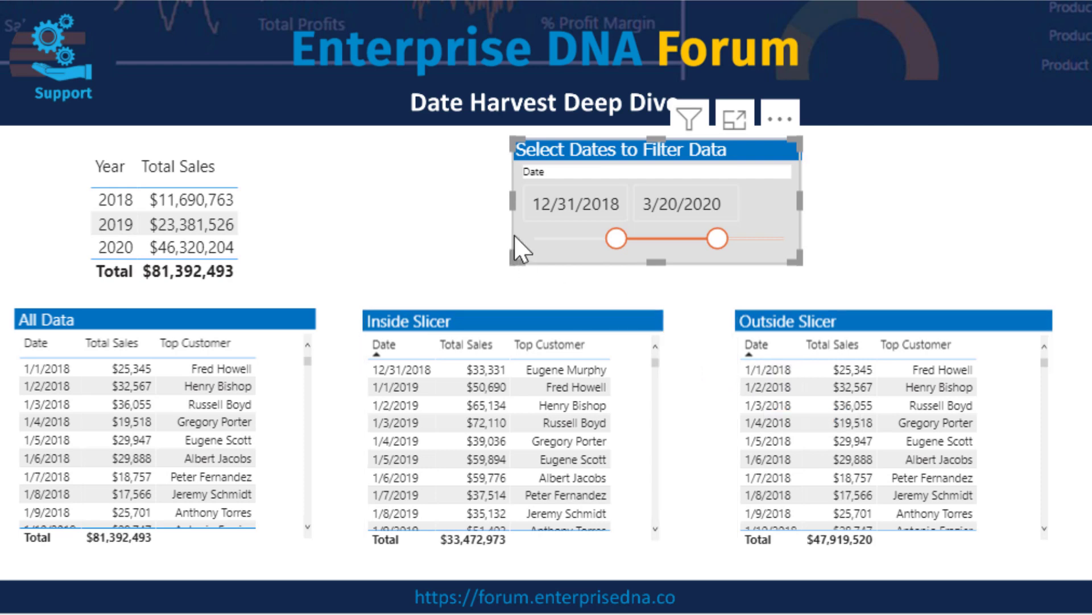
mouse_move(383, 244)
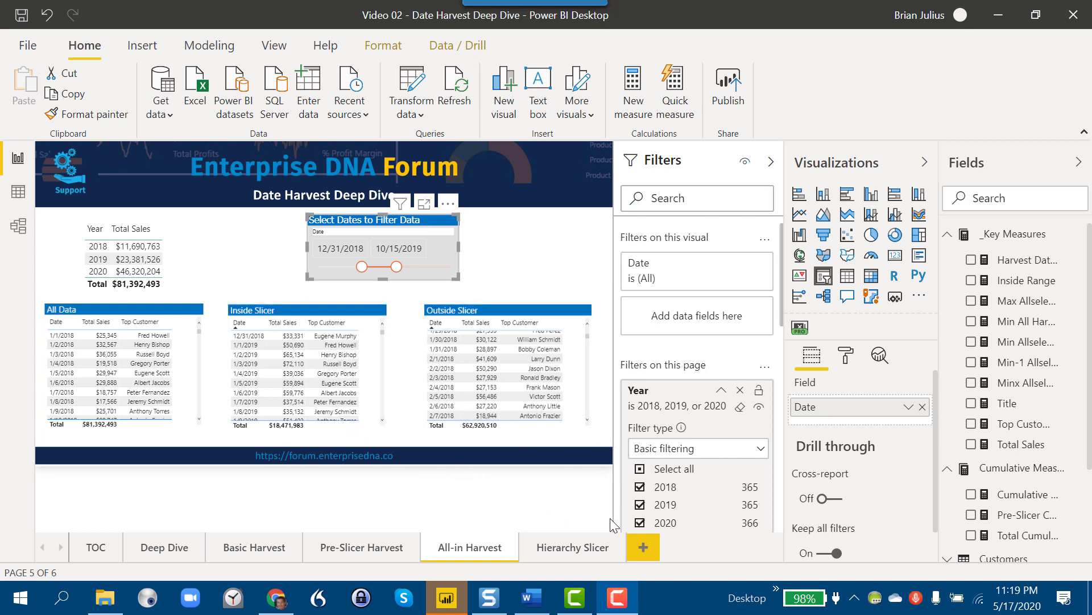
Step: Switch to the Hierarchy Slicer page and select its date range slicer's field settings
left_click(573, 547)
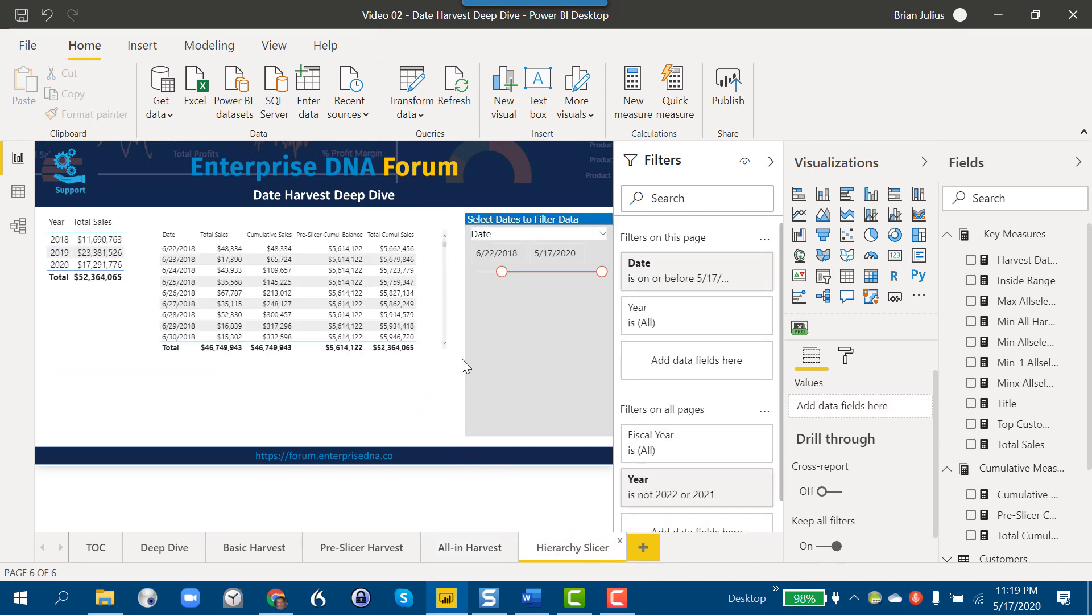
mouse_move(539, 324)
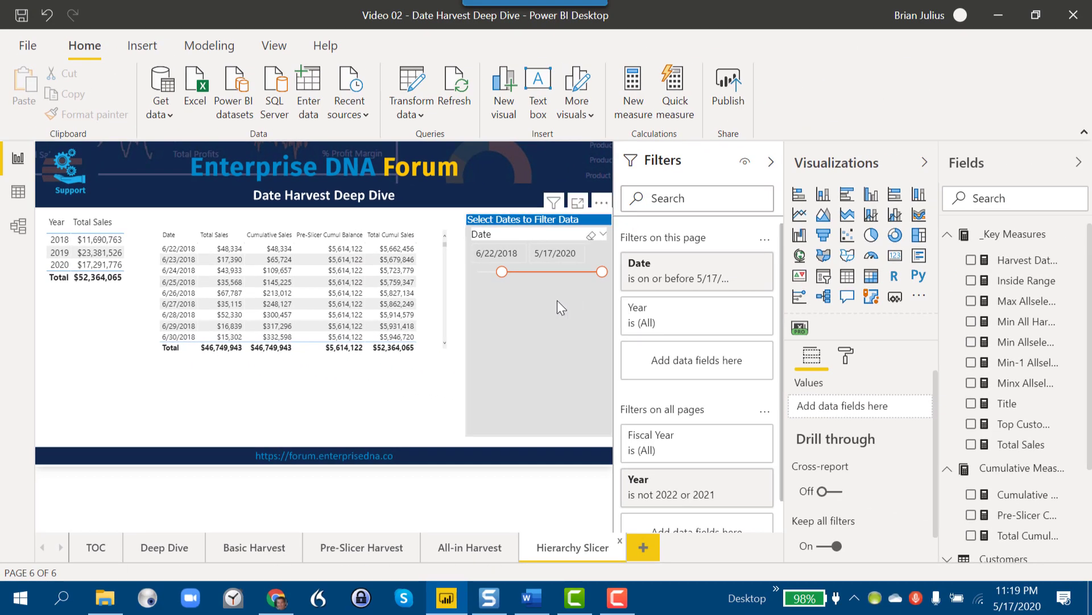
left_click(557, 300)
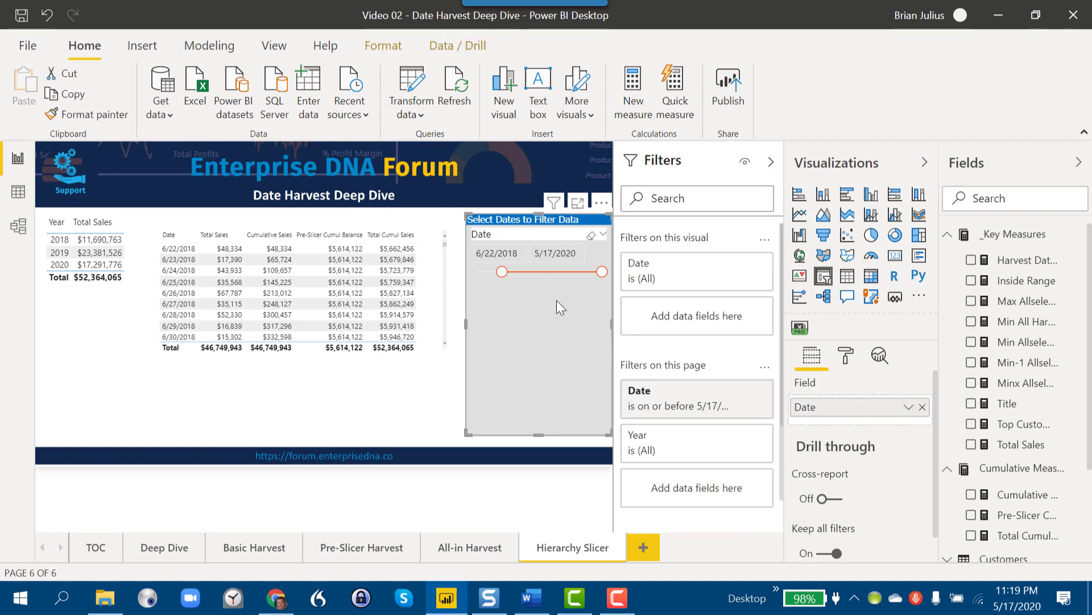
left_click(850, 366)
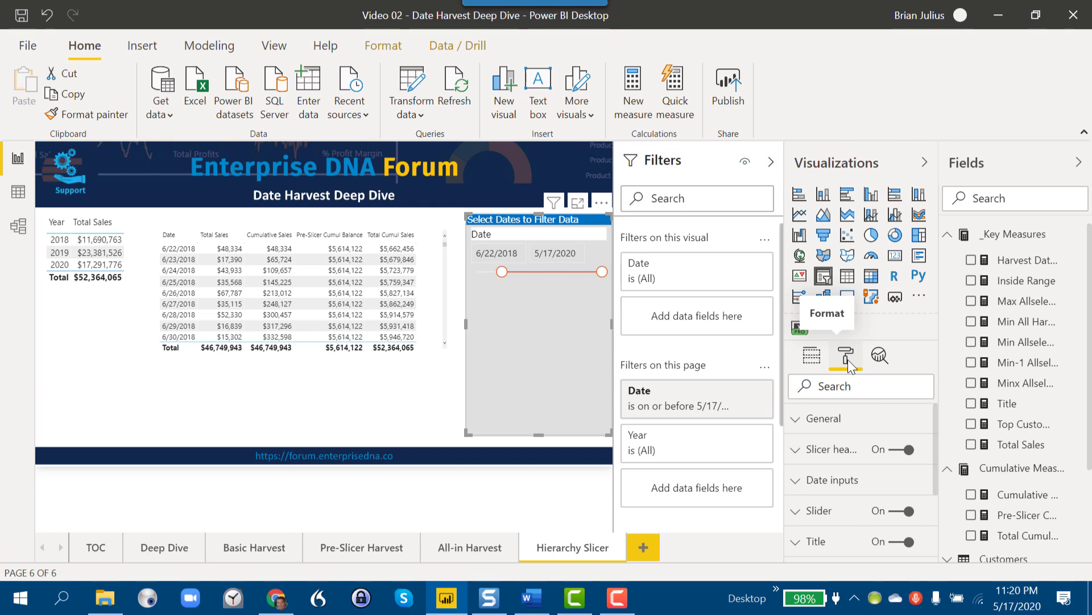
left_click(811, 362)
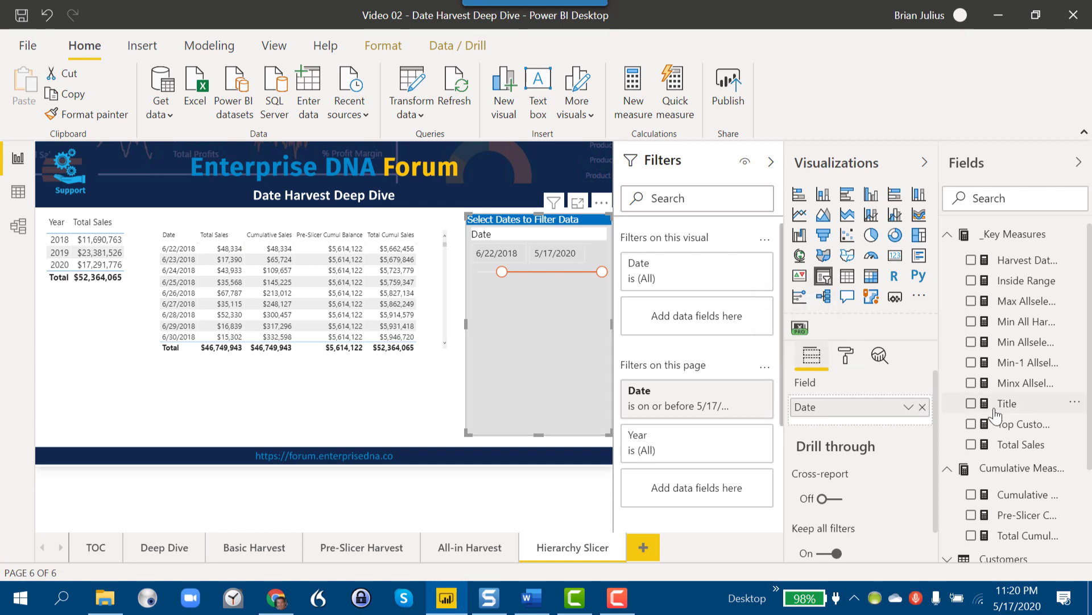
scroll(999, 414, "down", 3)
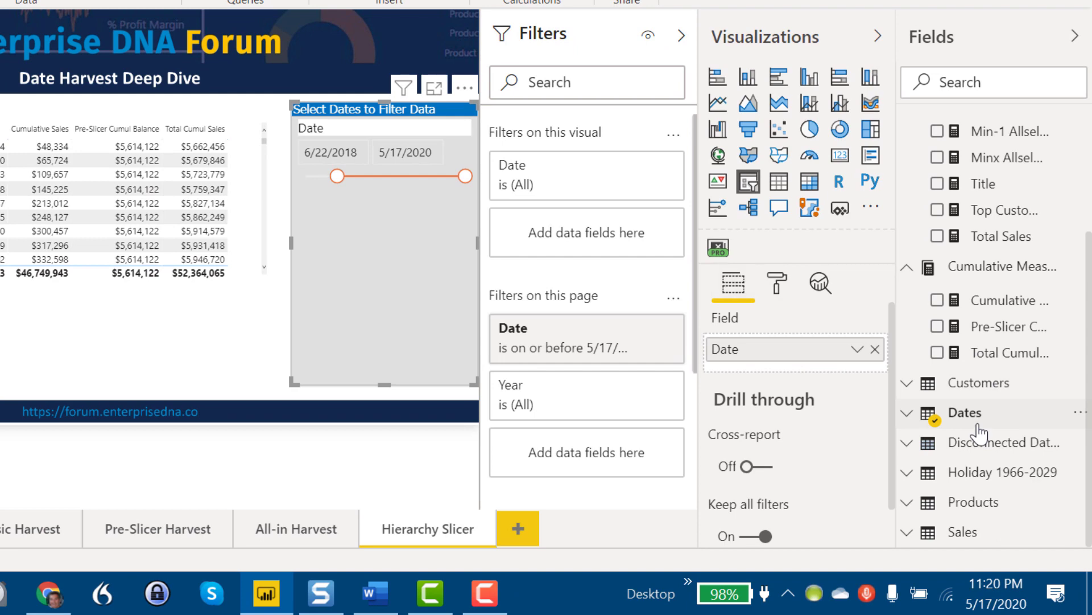
Step: Add Fiscal Quarter and Fiscal Year from the Dates table to the slicer above Date
left_click(979, 423)
scroll(979, 423, "down", 3)
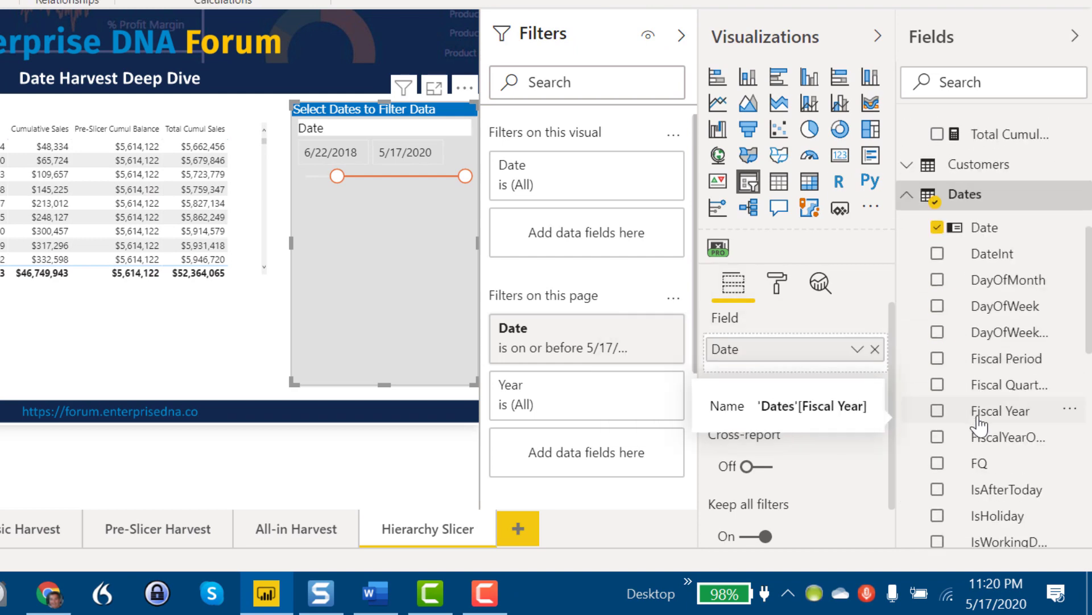
scroll(979, 423, "down", 2)
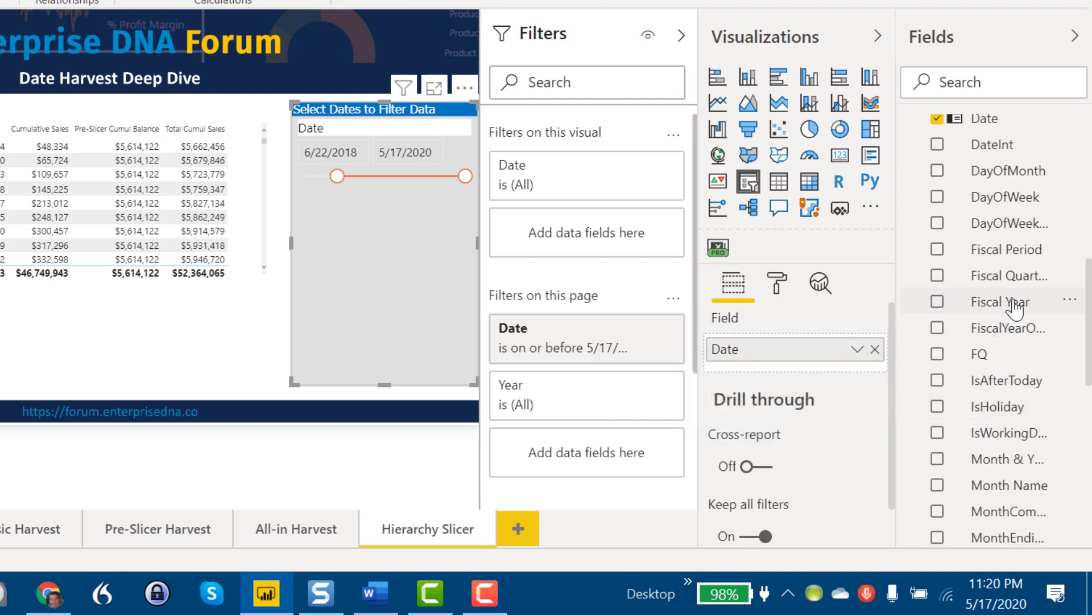
left_click_drag(1006, 280, 834, 345)
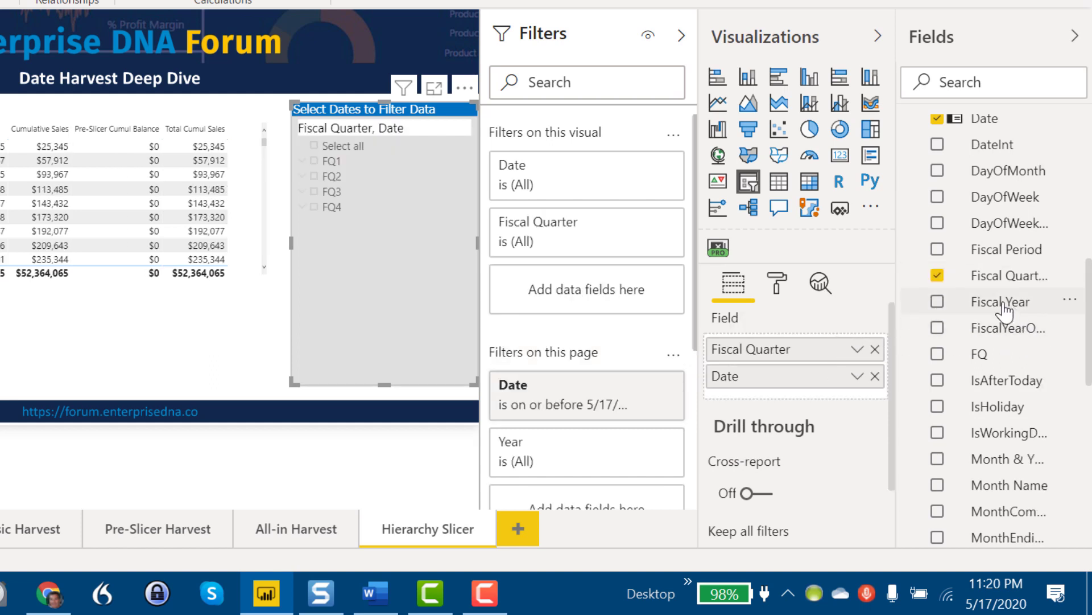
left_click_drag(1001, 305, 837, 349)
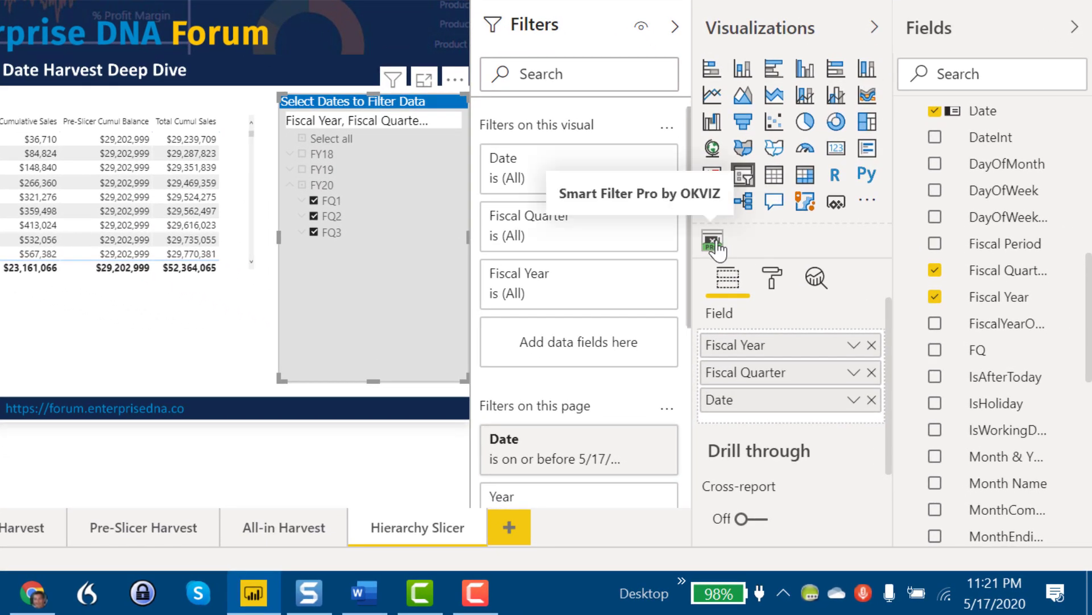
Step: Convert the slicer to Smart Filter Pro and set its mode to Hierarchy, listing FY18–FY20
left_click(713, 242)
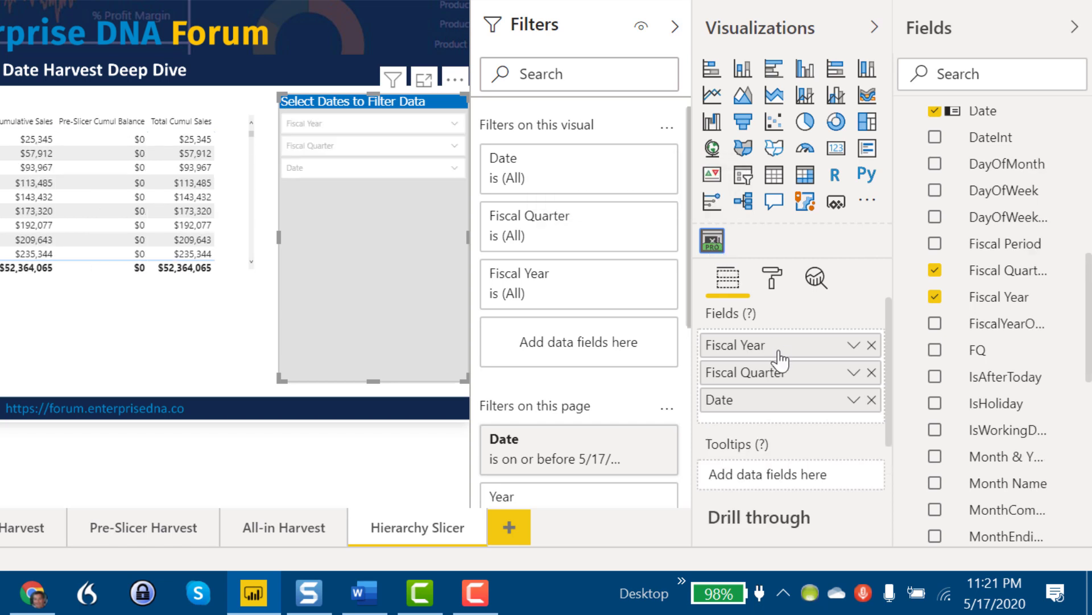
left_click(773, 278)
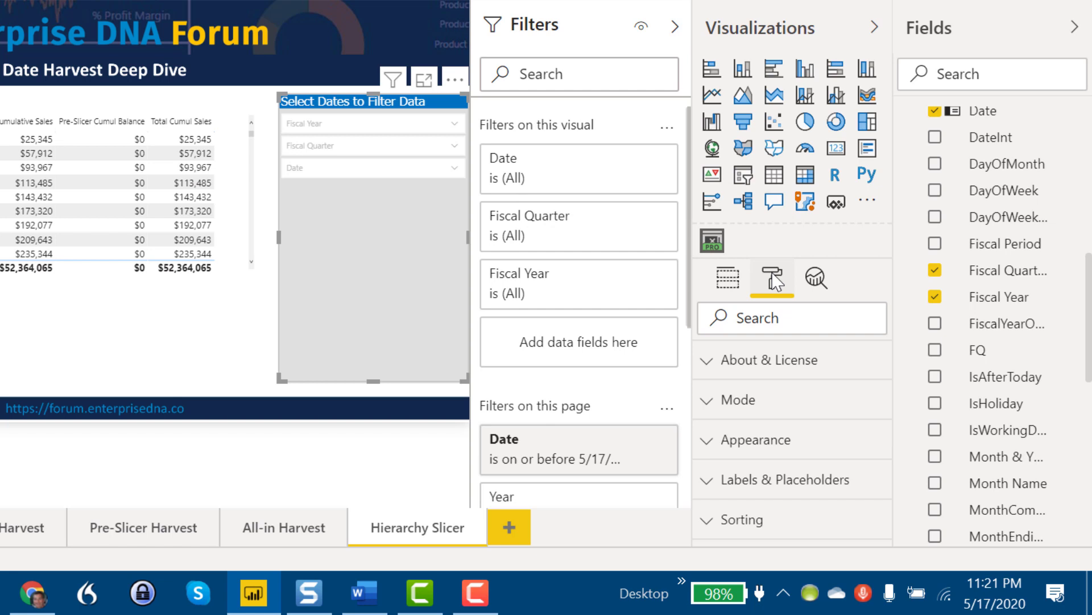
left_click(744, 409)
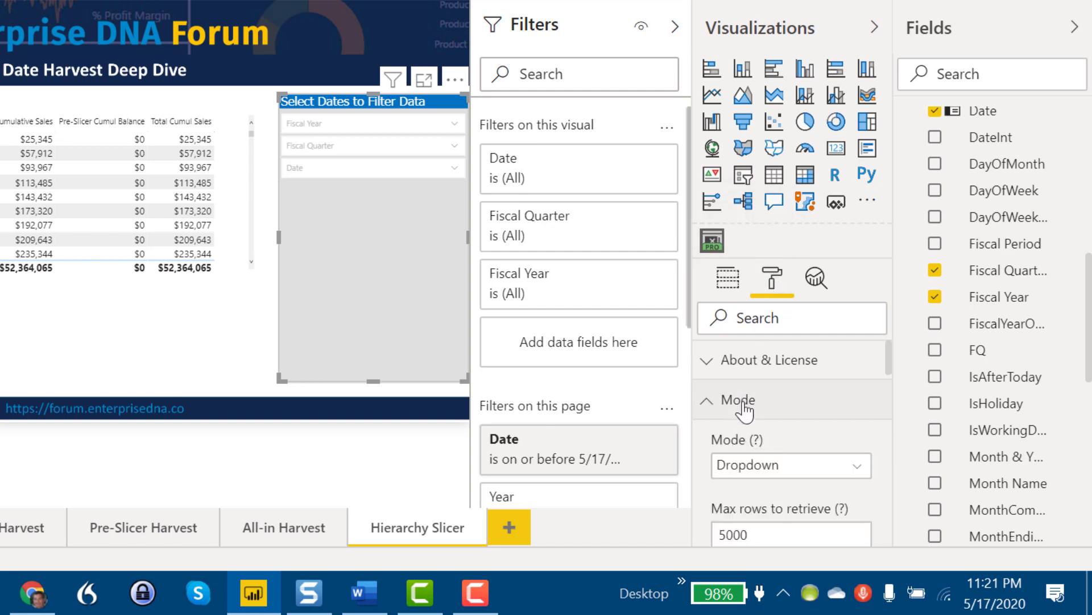
left_click(793, 465)
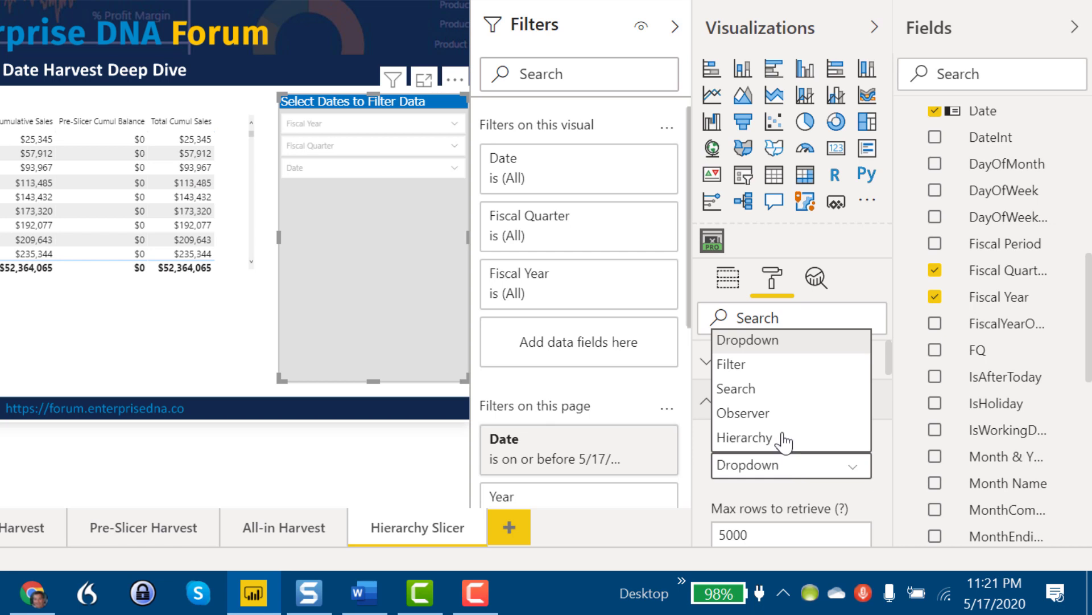
left_click(784, 440)
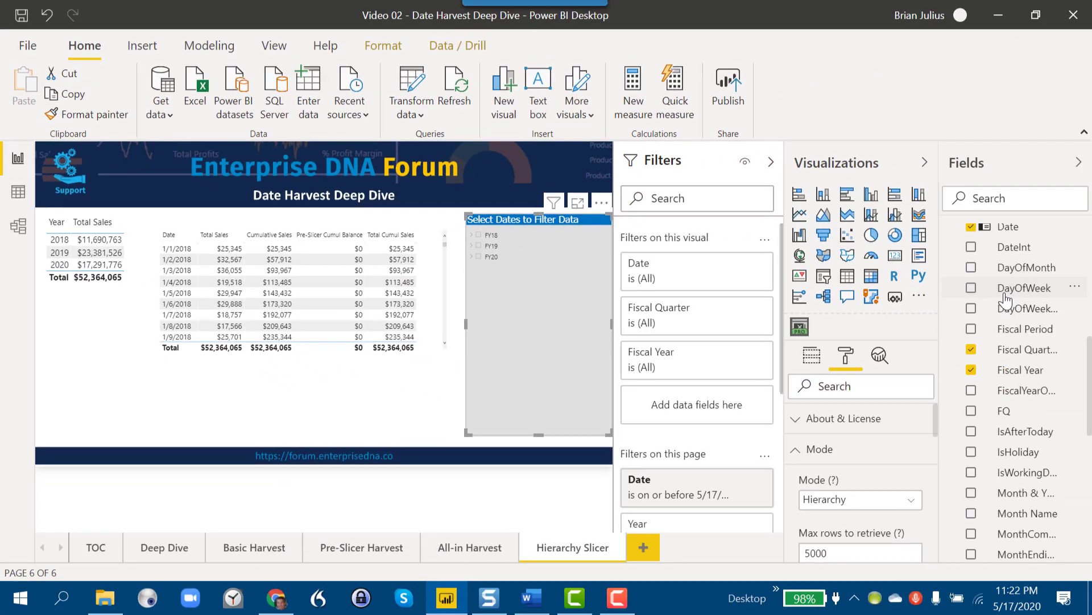
scroll(1016, 286, "up", 5)
scroll(1028, 272, "up", 2)
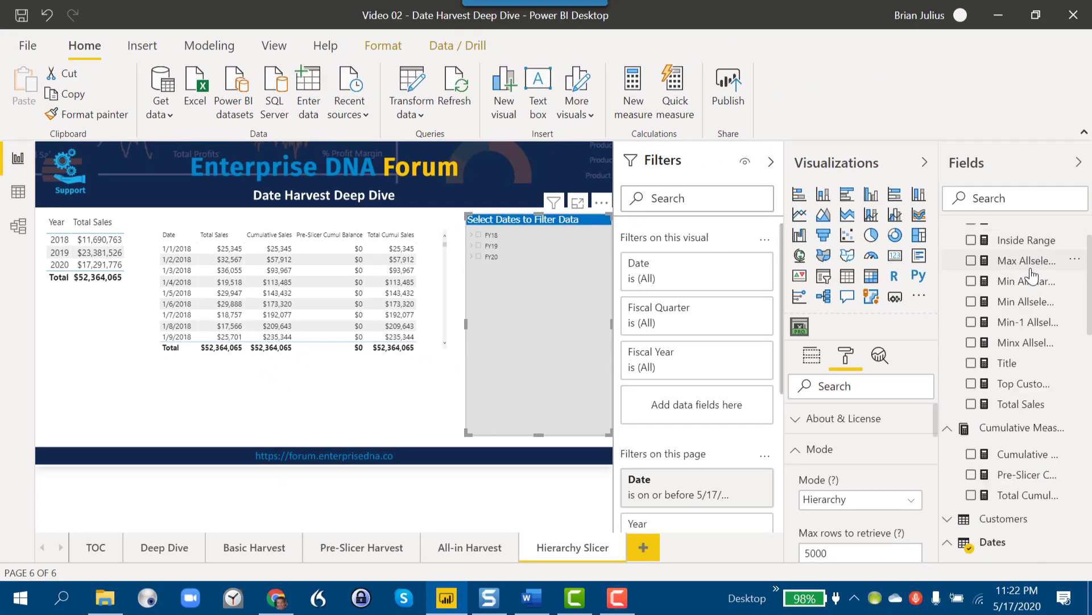
scroll(1029, 271, "up", 1)
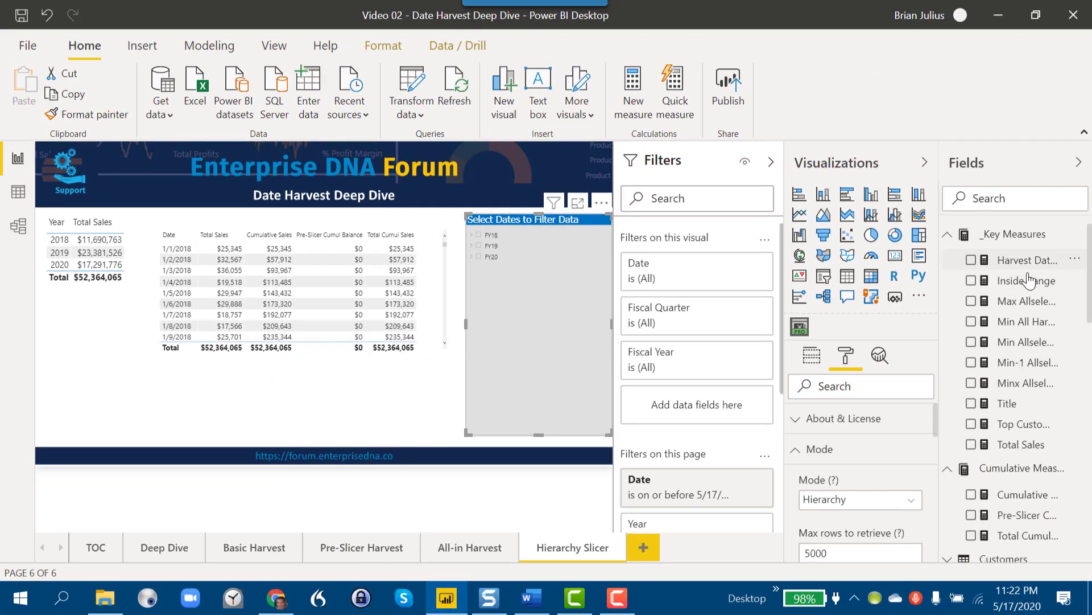
Step: Check the Total Sales DAX and add Total Sales to the hierarchy slicer's Tooltips well
left_click(1018, 445)
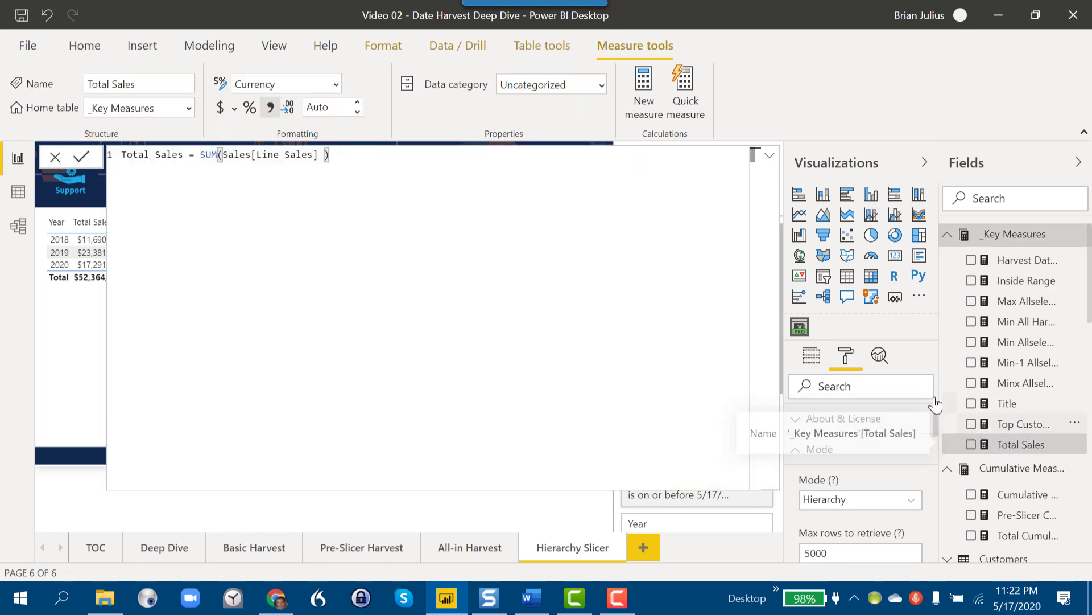
left_click(797, 355)
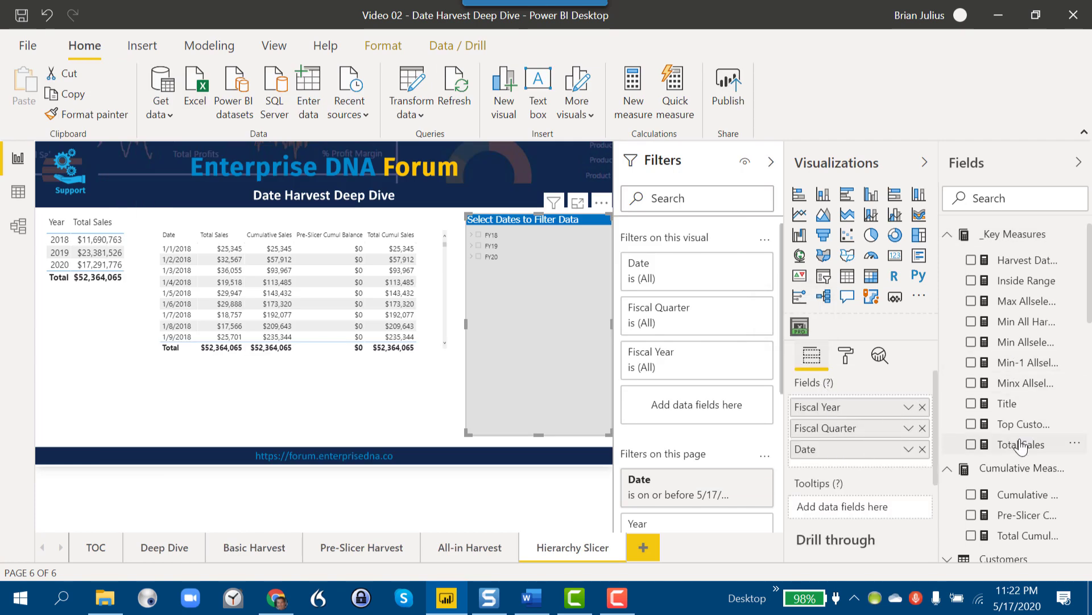
left_click_drag(1021, 447, 870, 494)
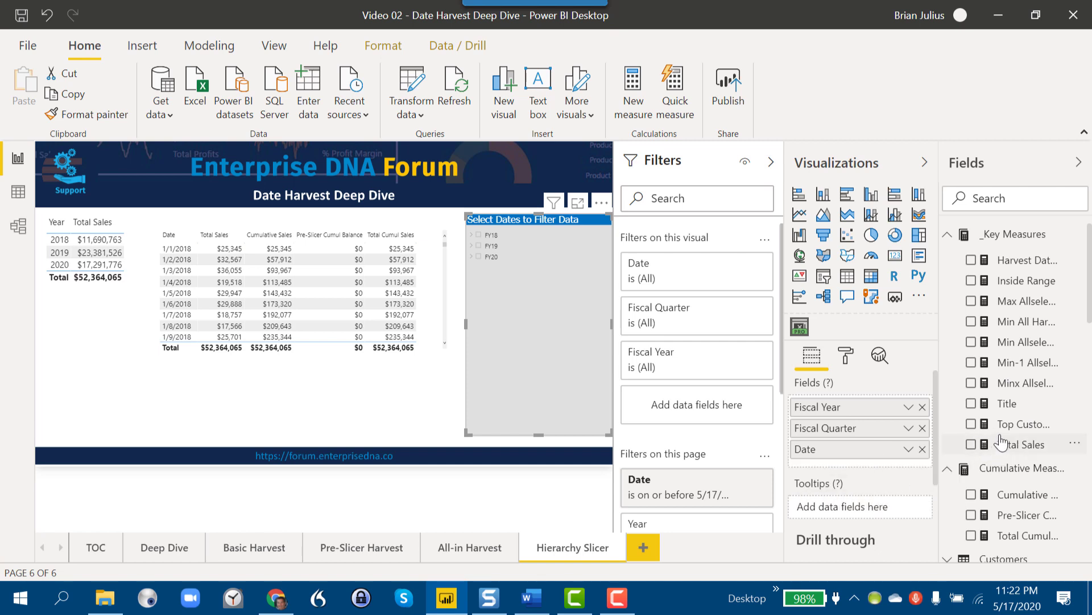
left_click_drag(1003, 448, 823, 506)
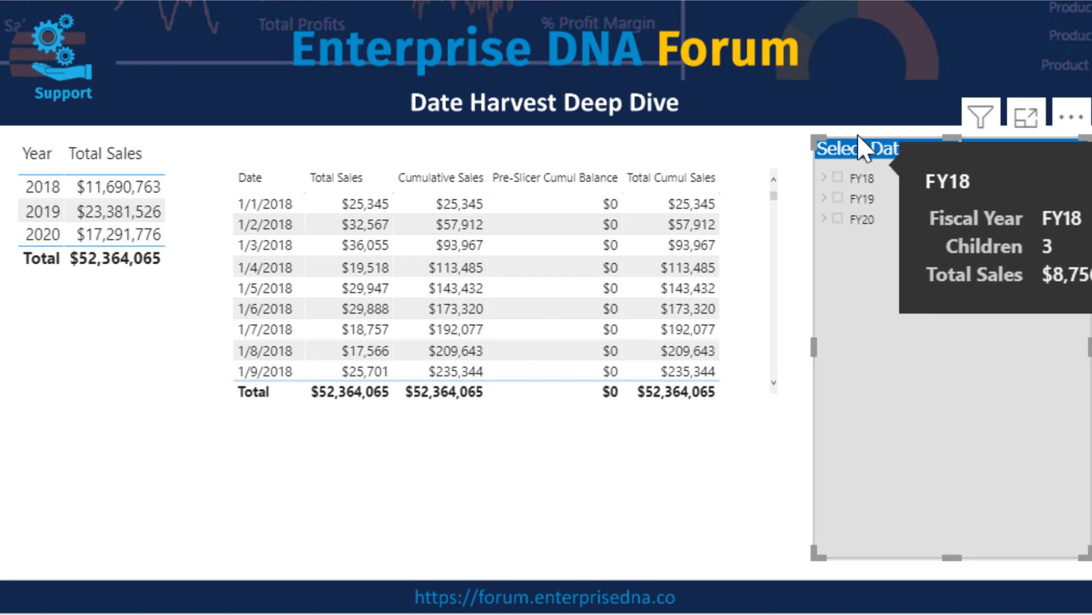
Step: Expand FY20 in the Smart Filter Pro slicer to show quarters FQ1, FQ2 and FQ3
left_click(824, 220)
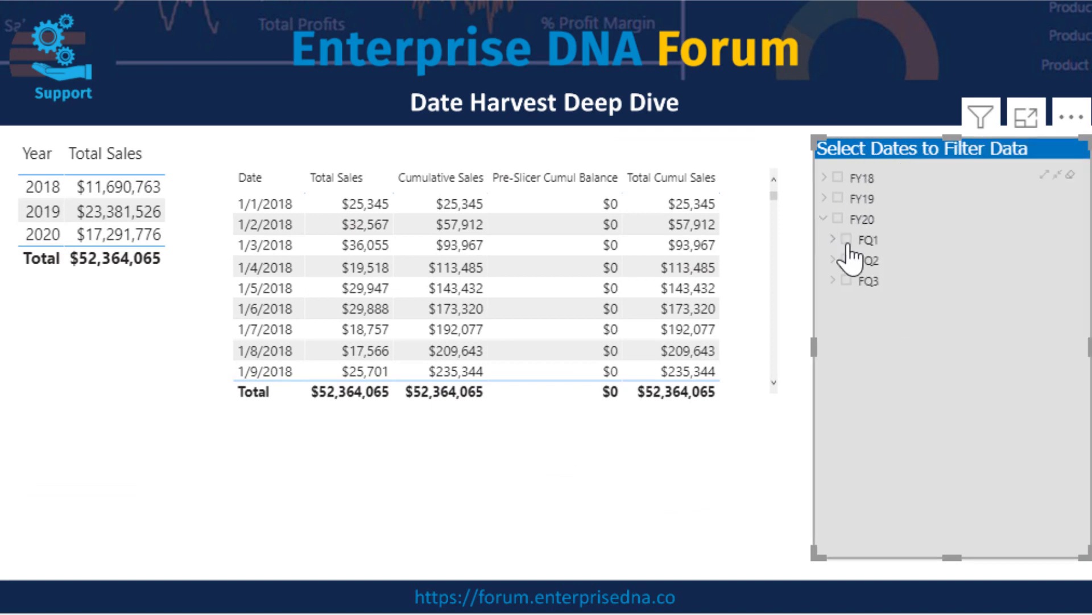